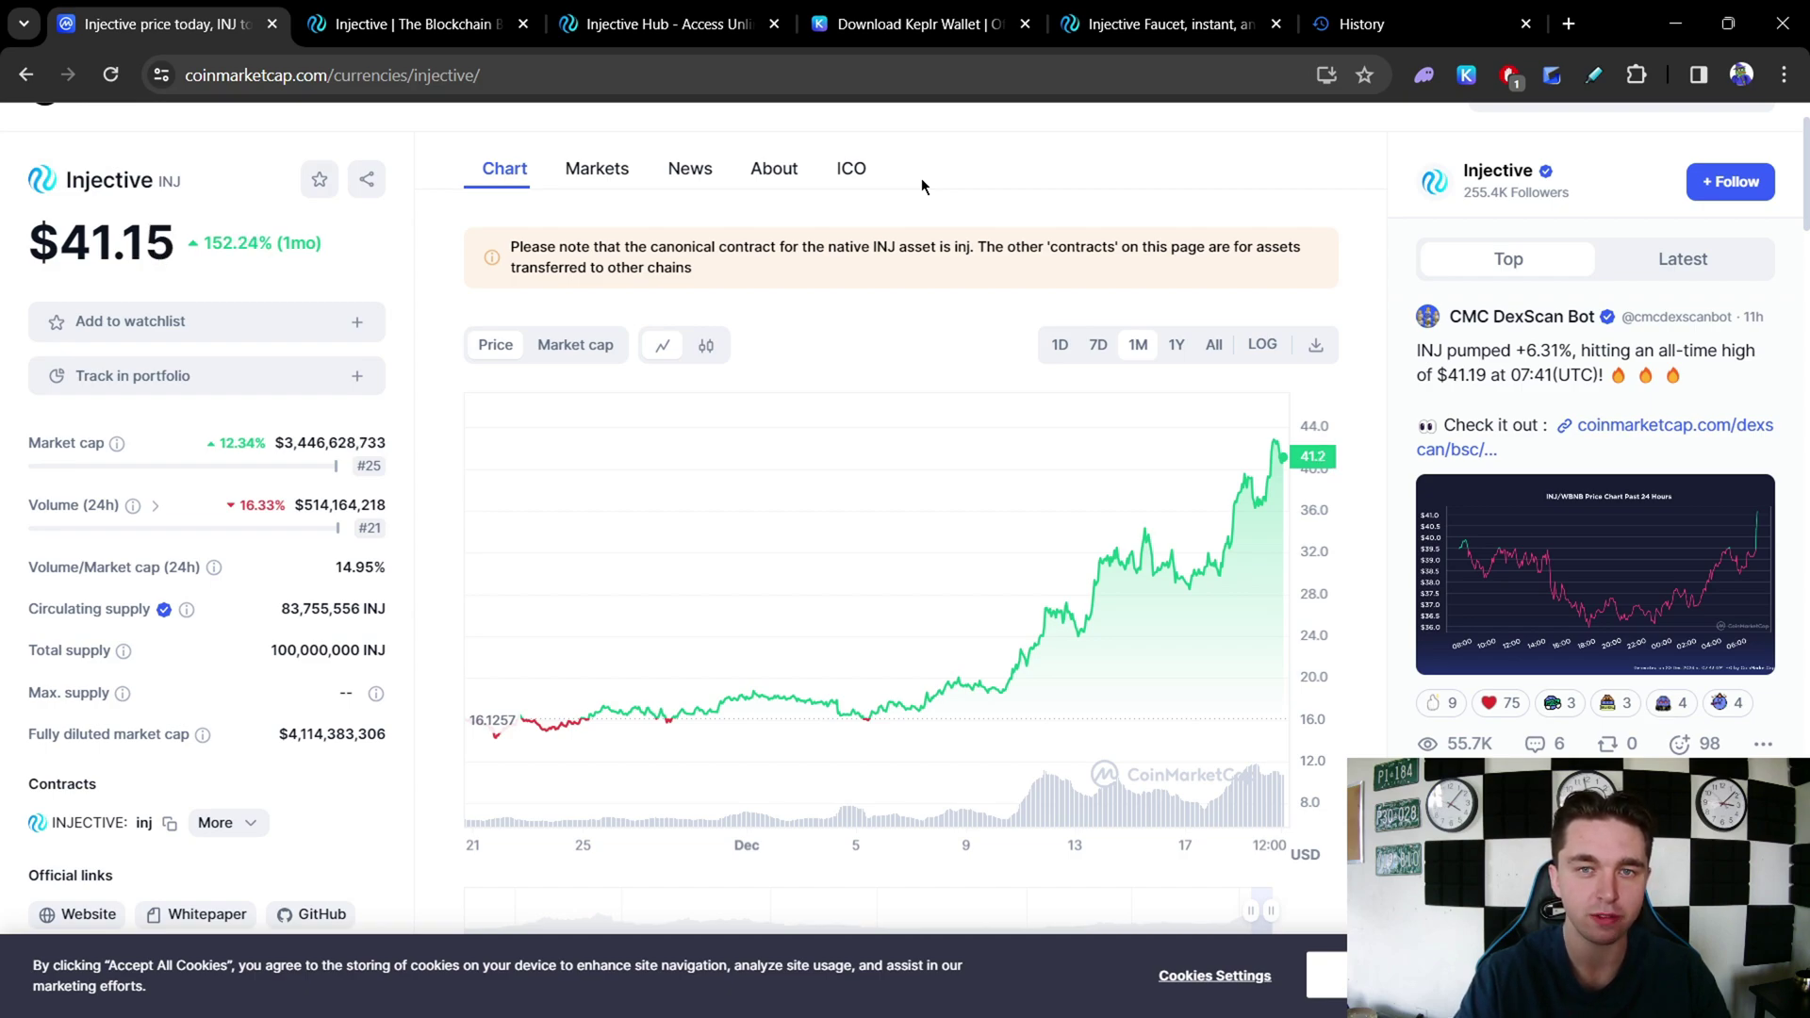
Step: Look over the Injective homepage, including its backers and network statistics
click(415, 23)
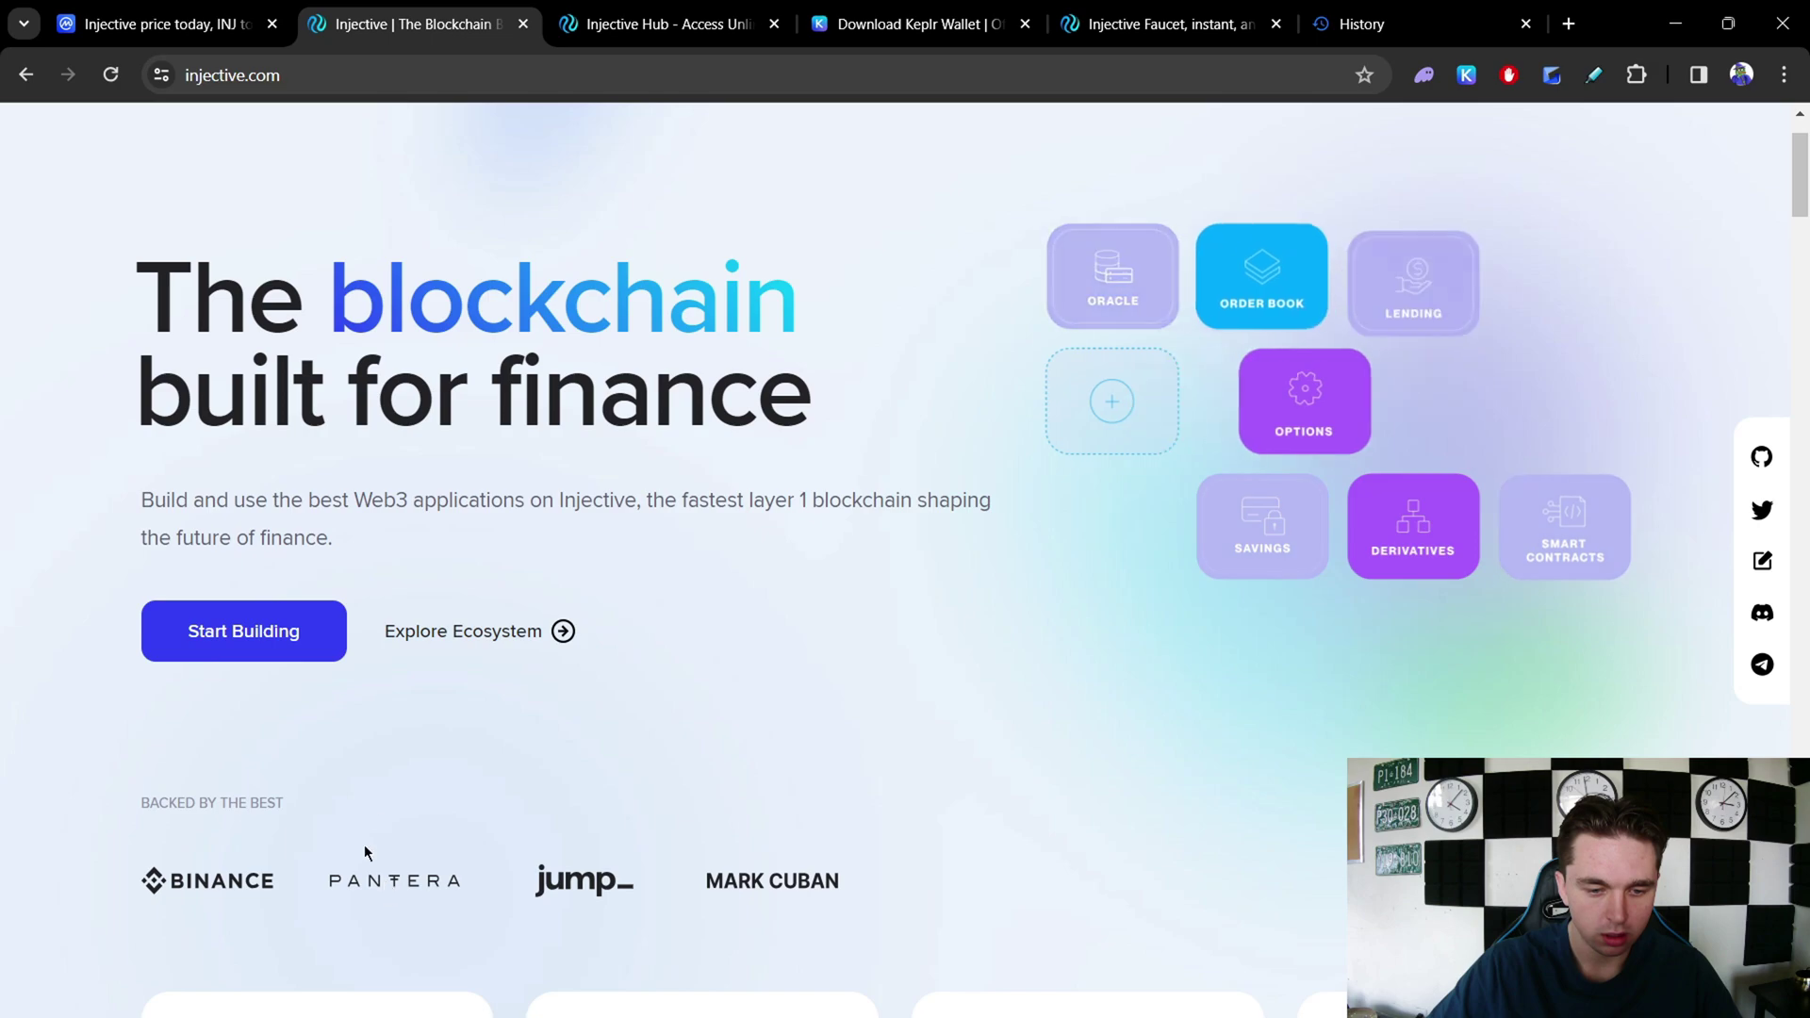
scroll(517, 733, down, 1)
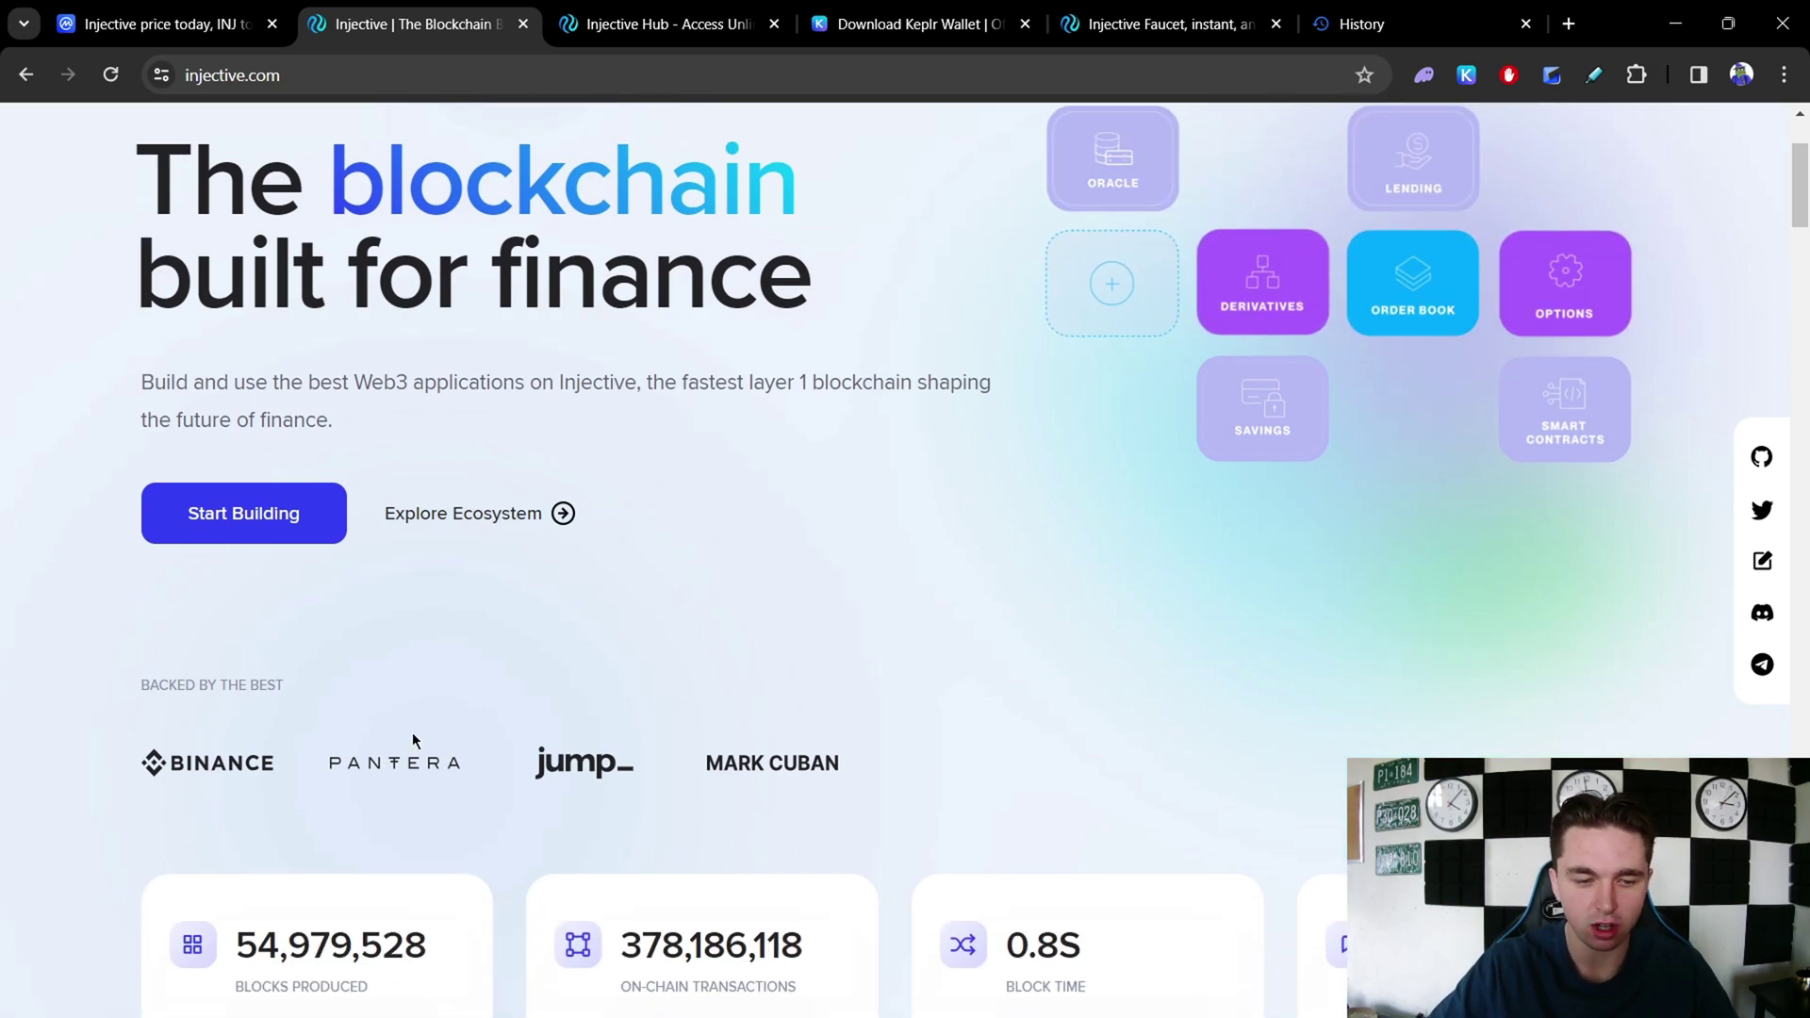
scroll(827, 617, down, 1)
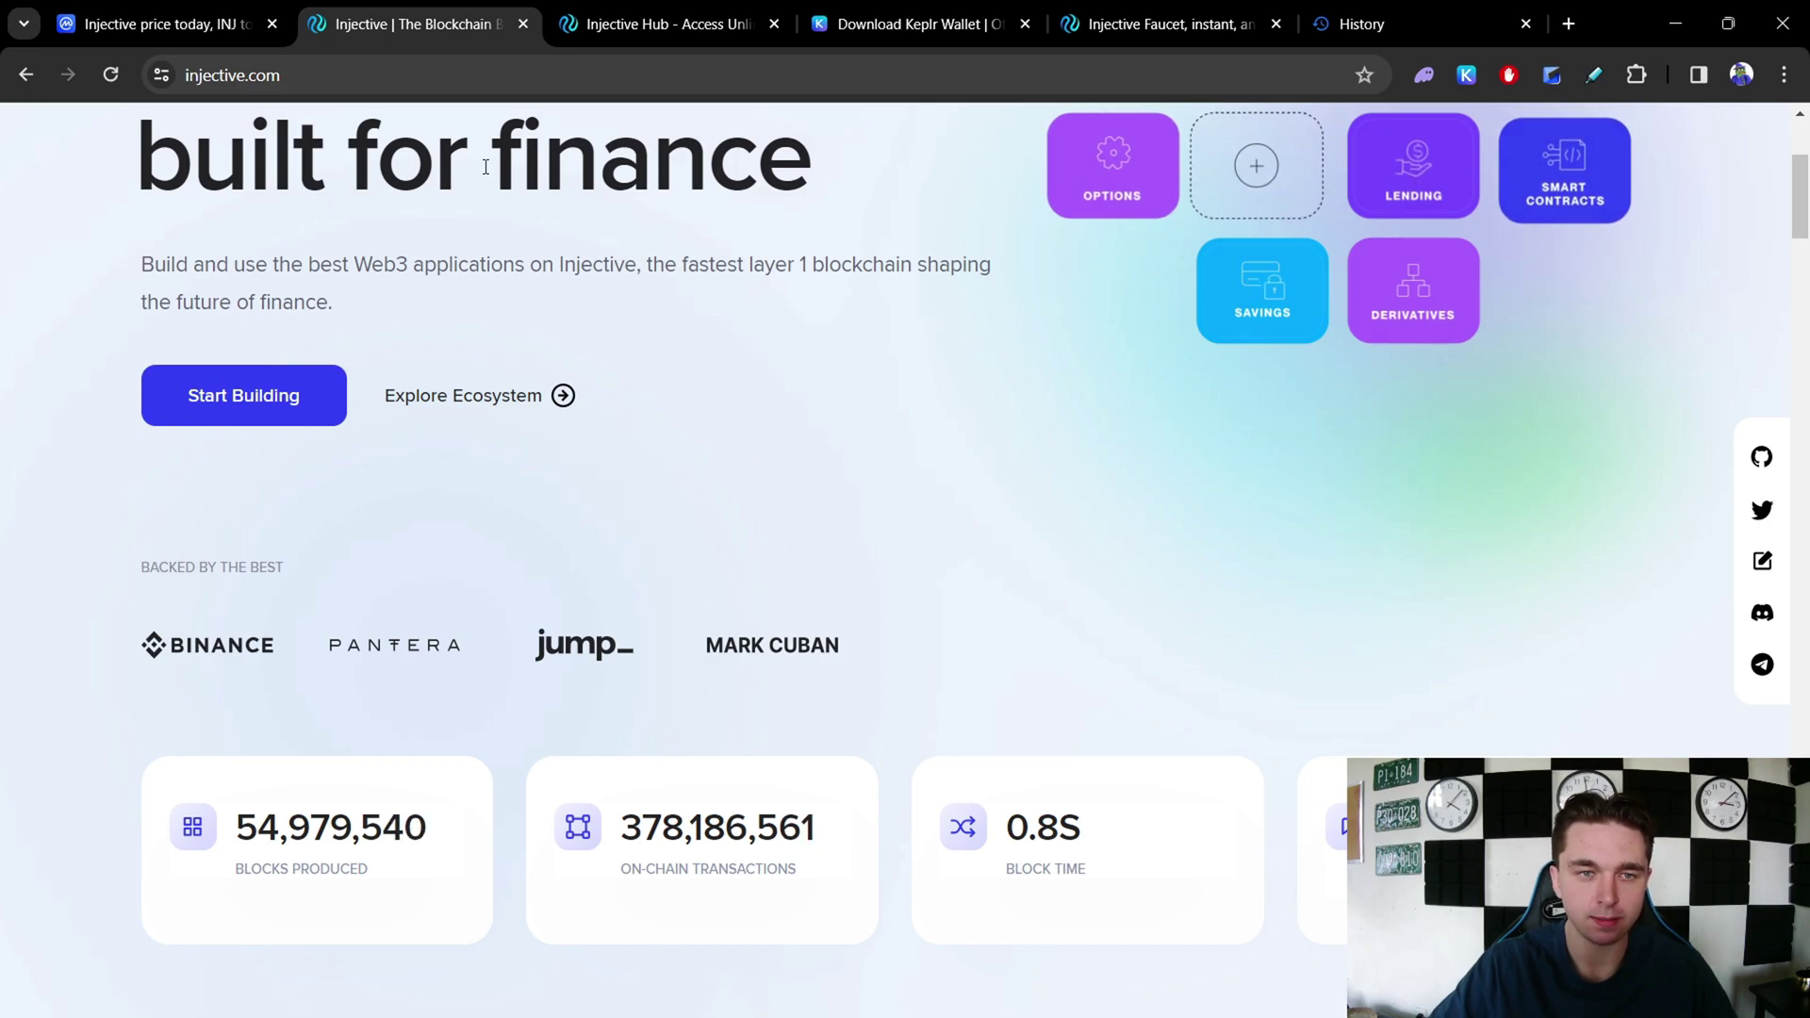
Step: Open the wallet connection options on Injective Hub and look through the supported wallets
click(659, 24)
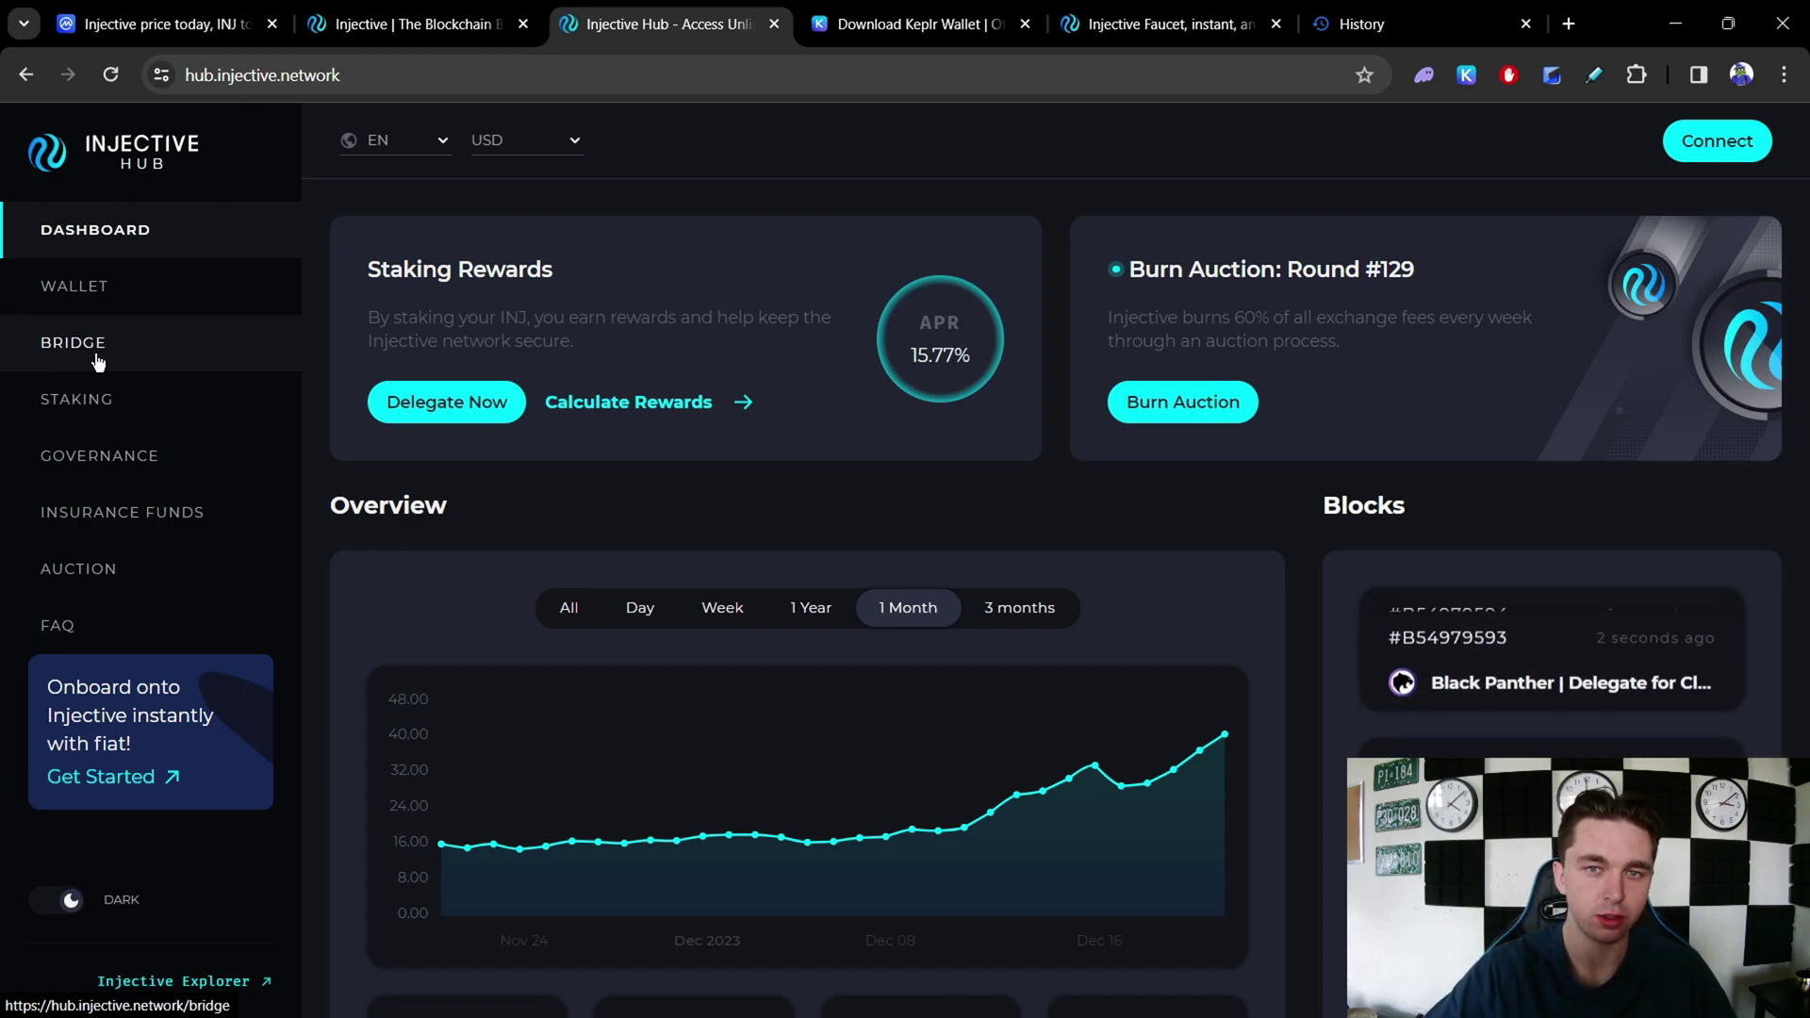
click(1721, 151)
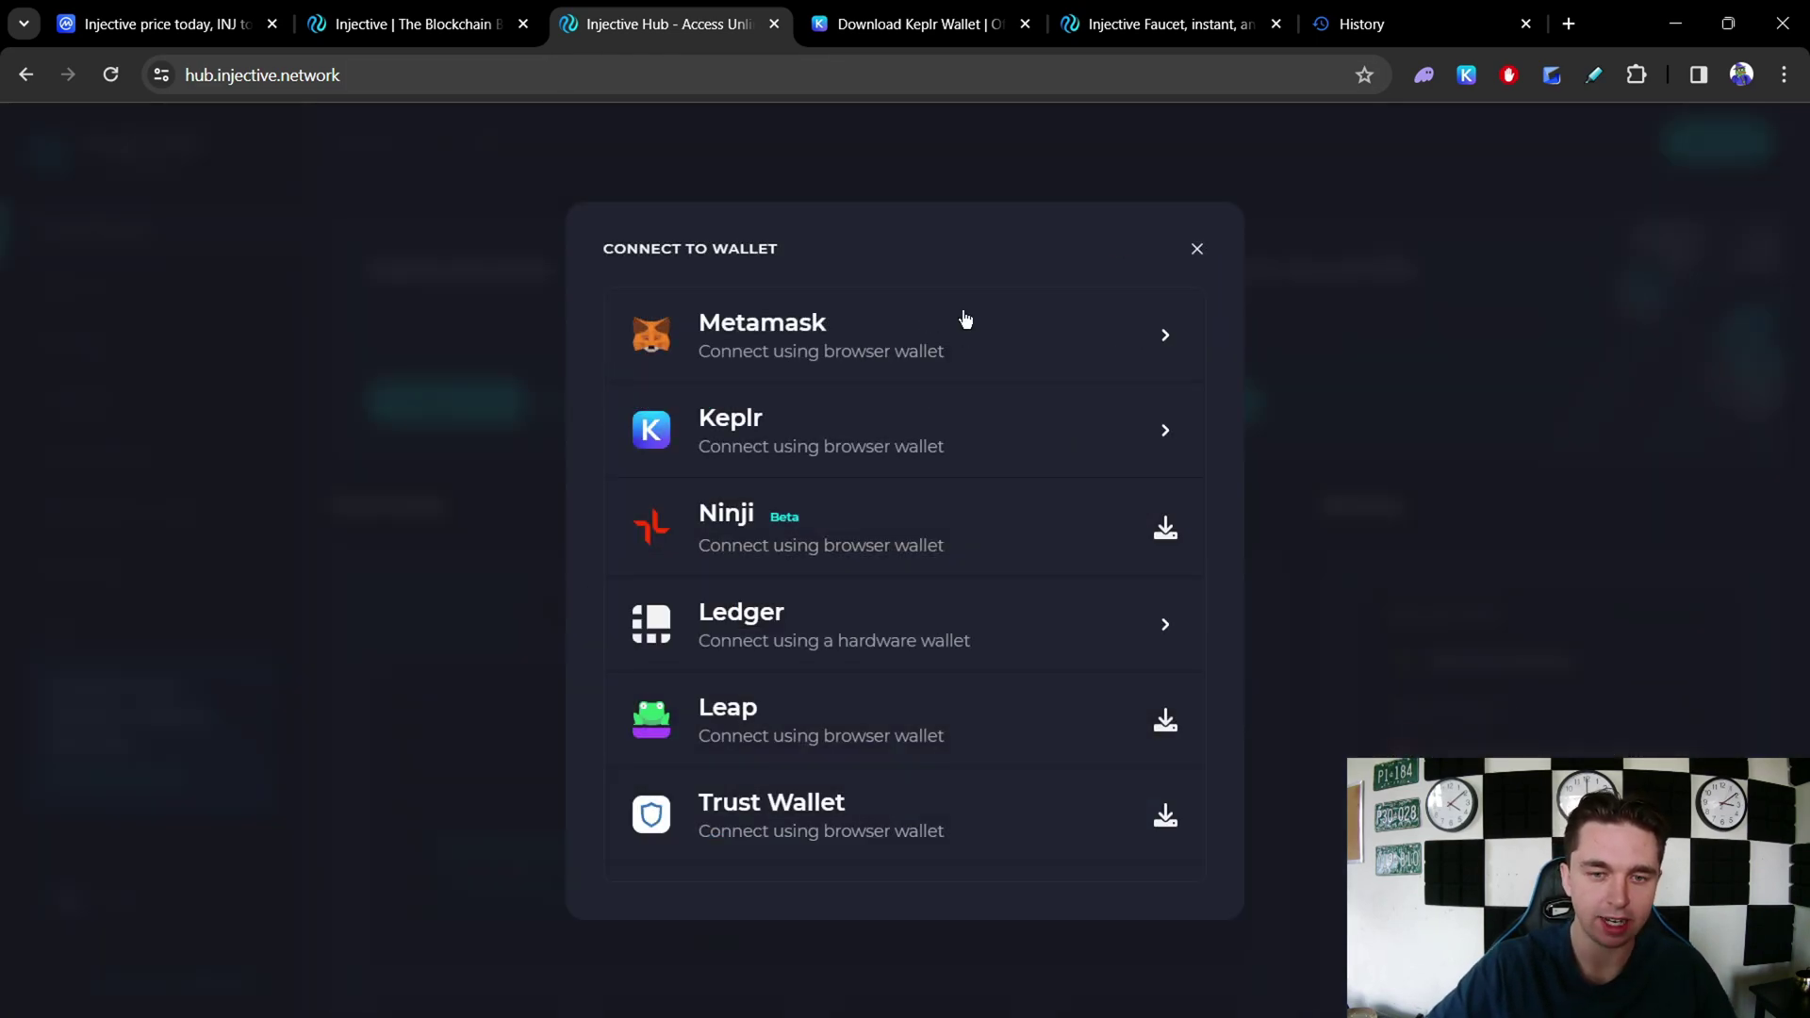
scroll(897, 691, down, 3)
scroll(856, 384, up, 3)
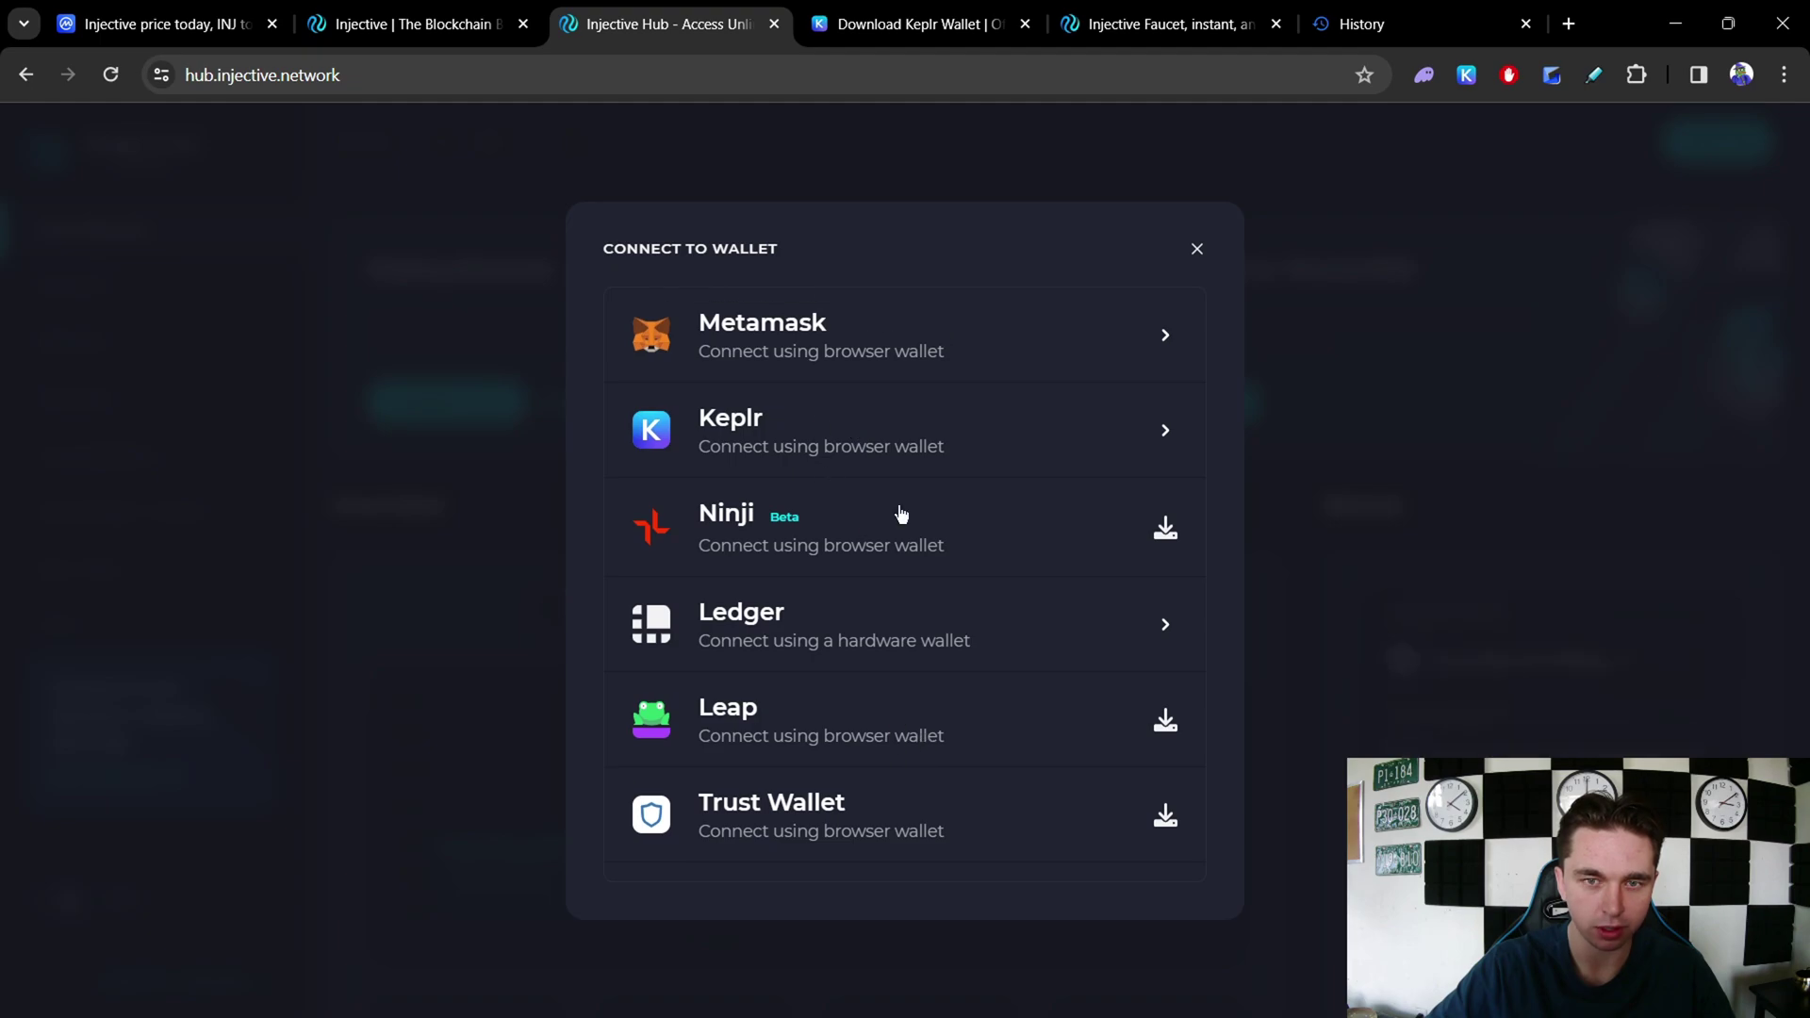
Step: Review the Keplr download page and wallet extension, plus the INJ Faucet page for receiving gas tokens
key(ctrl+Tab)
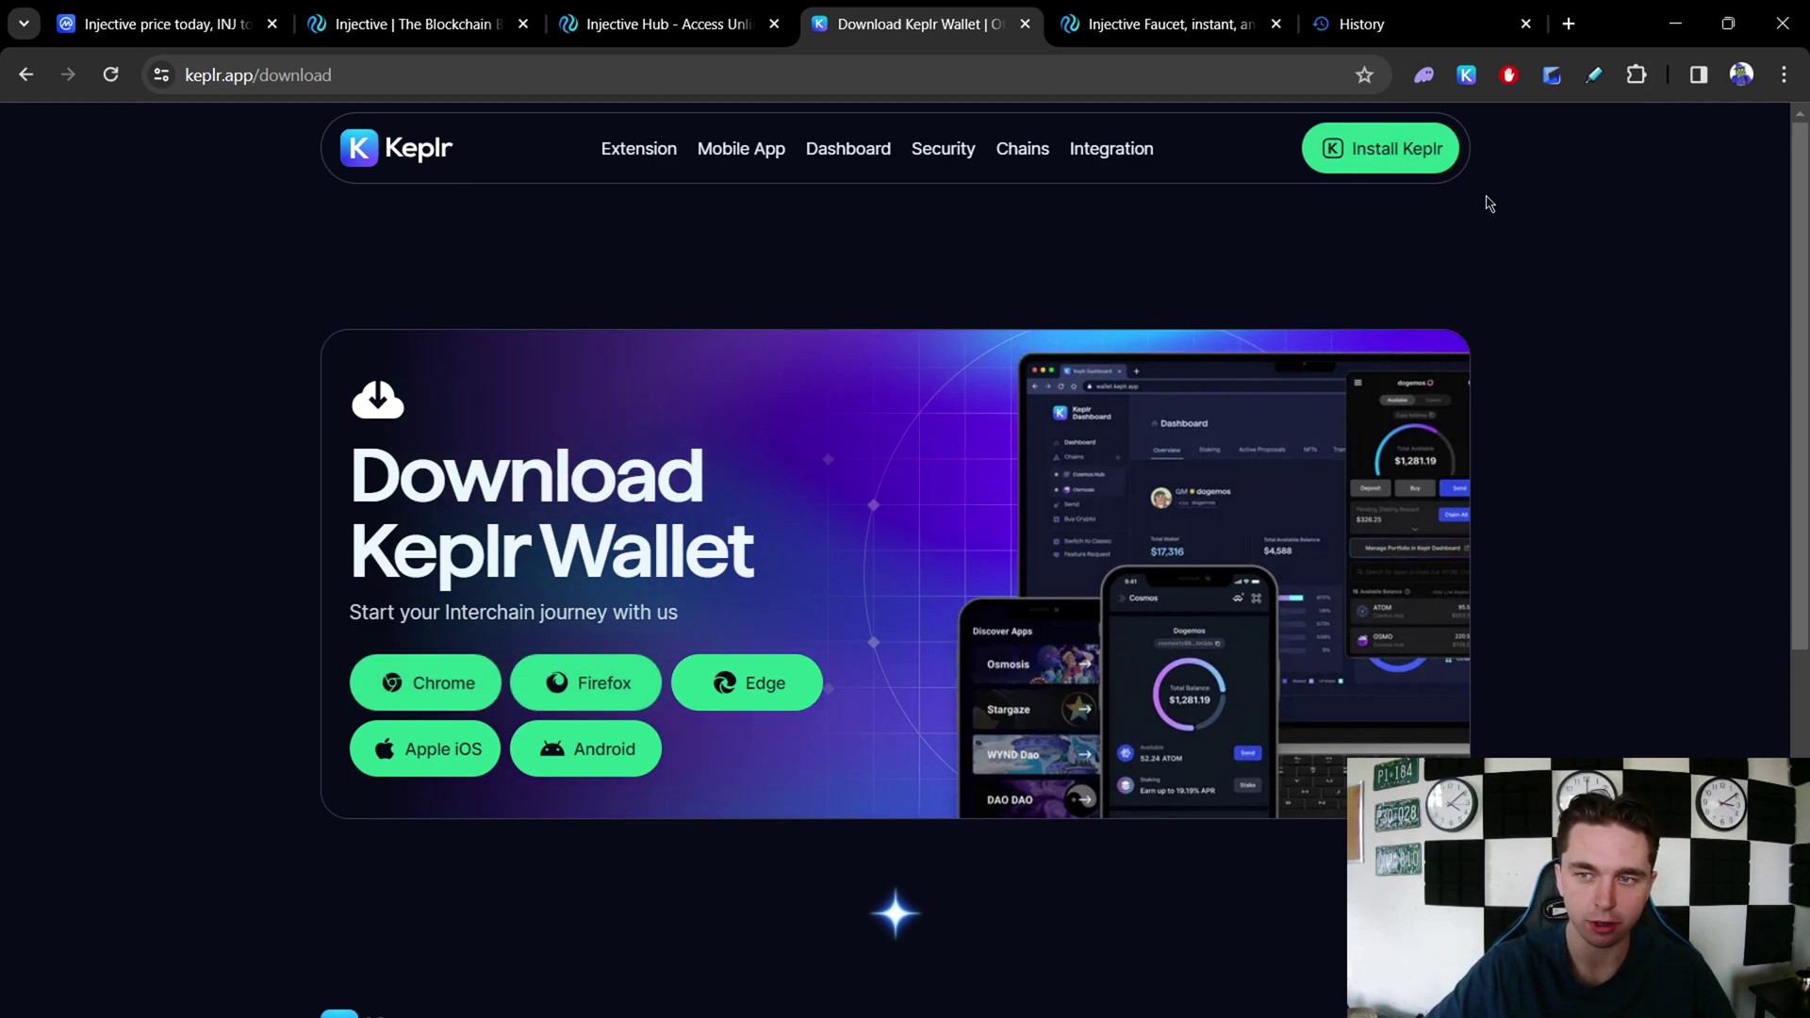
click(1466, 74)
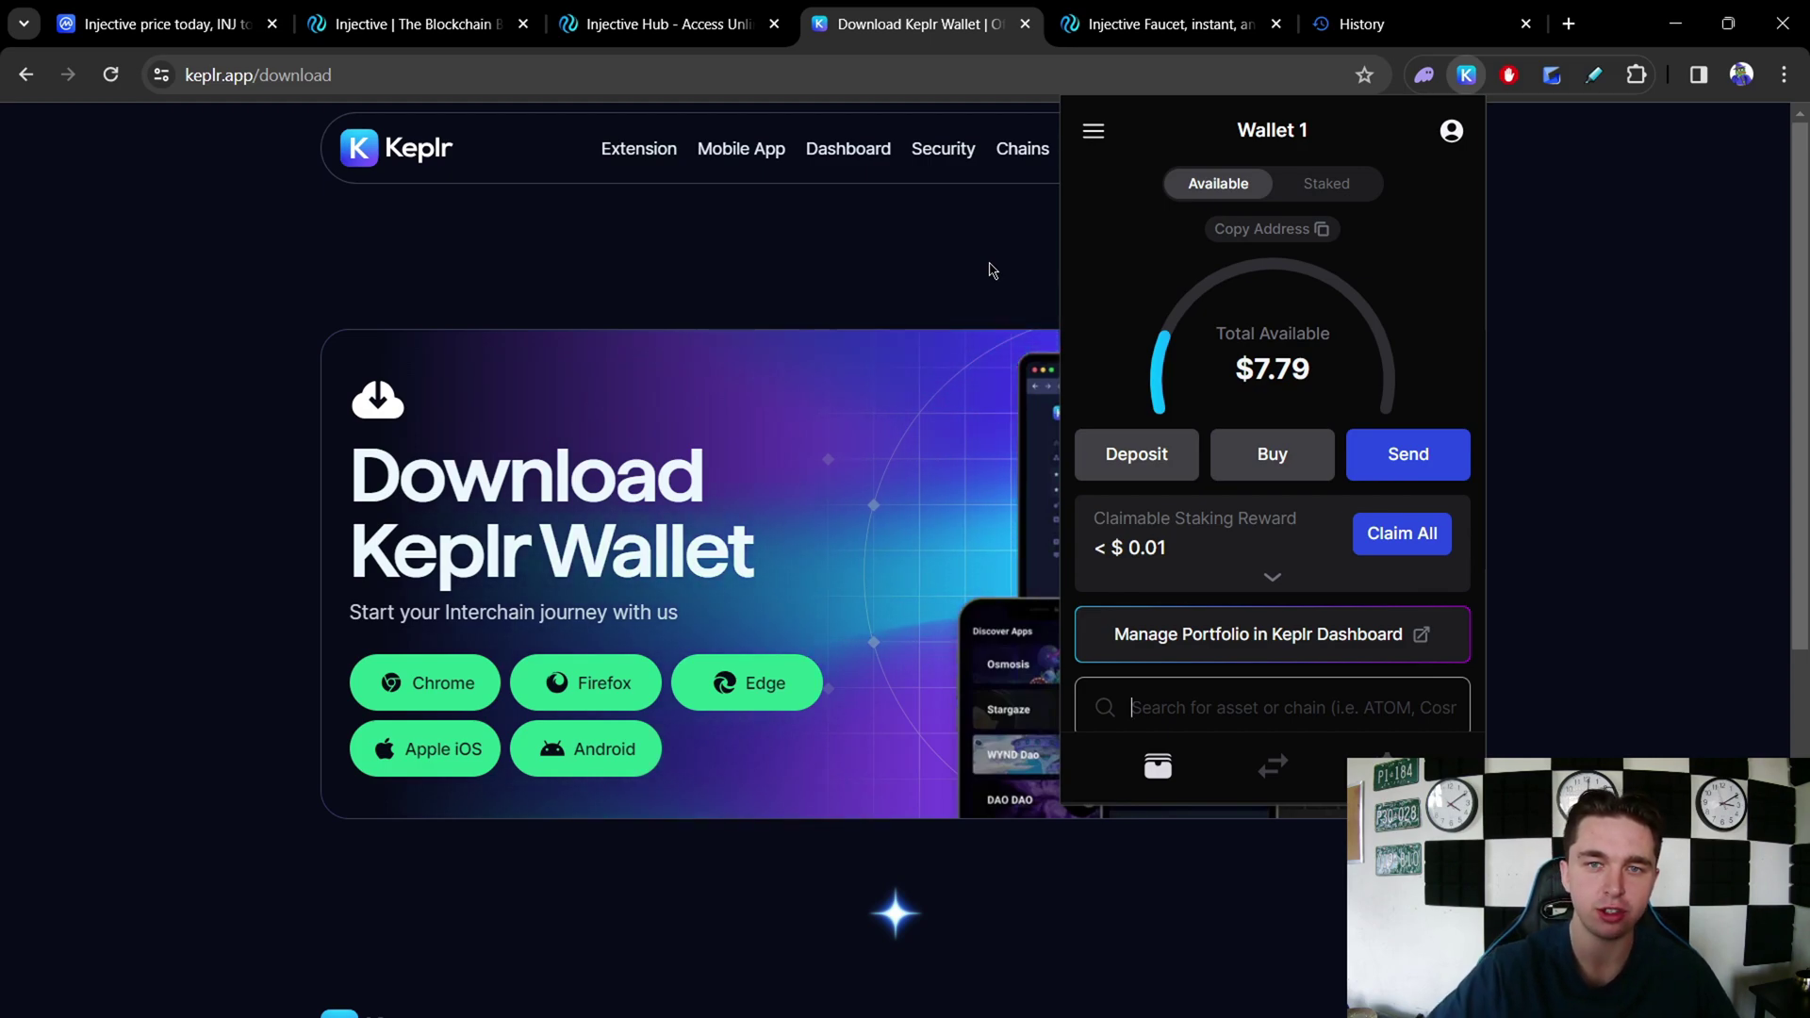
key(ctrl+Tab)
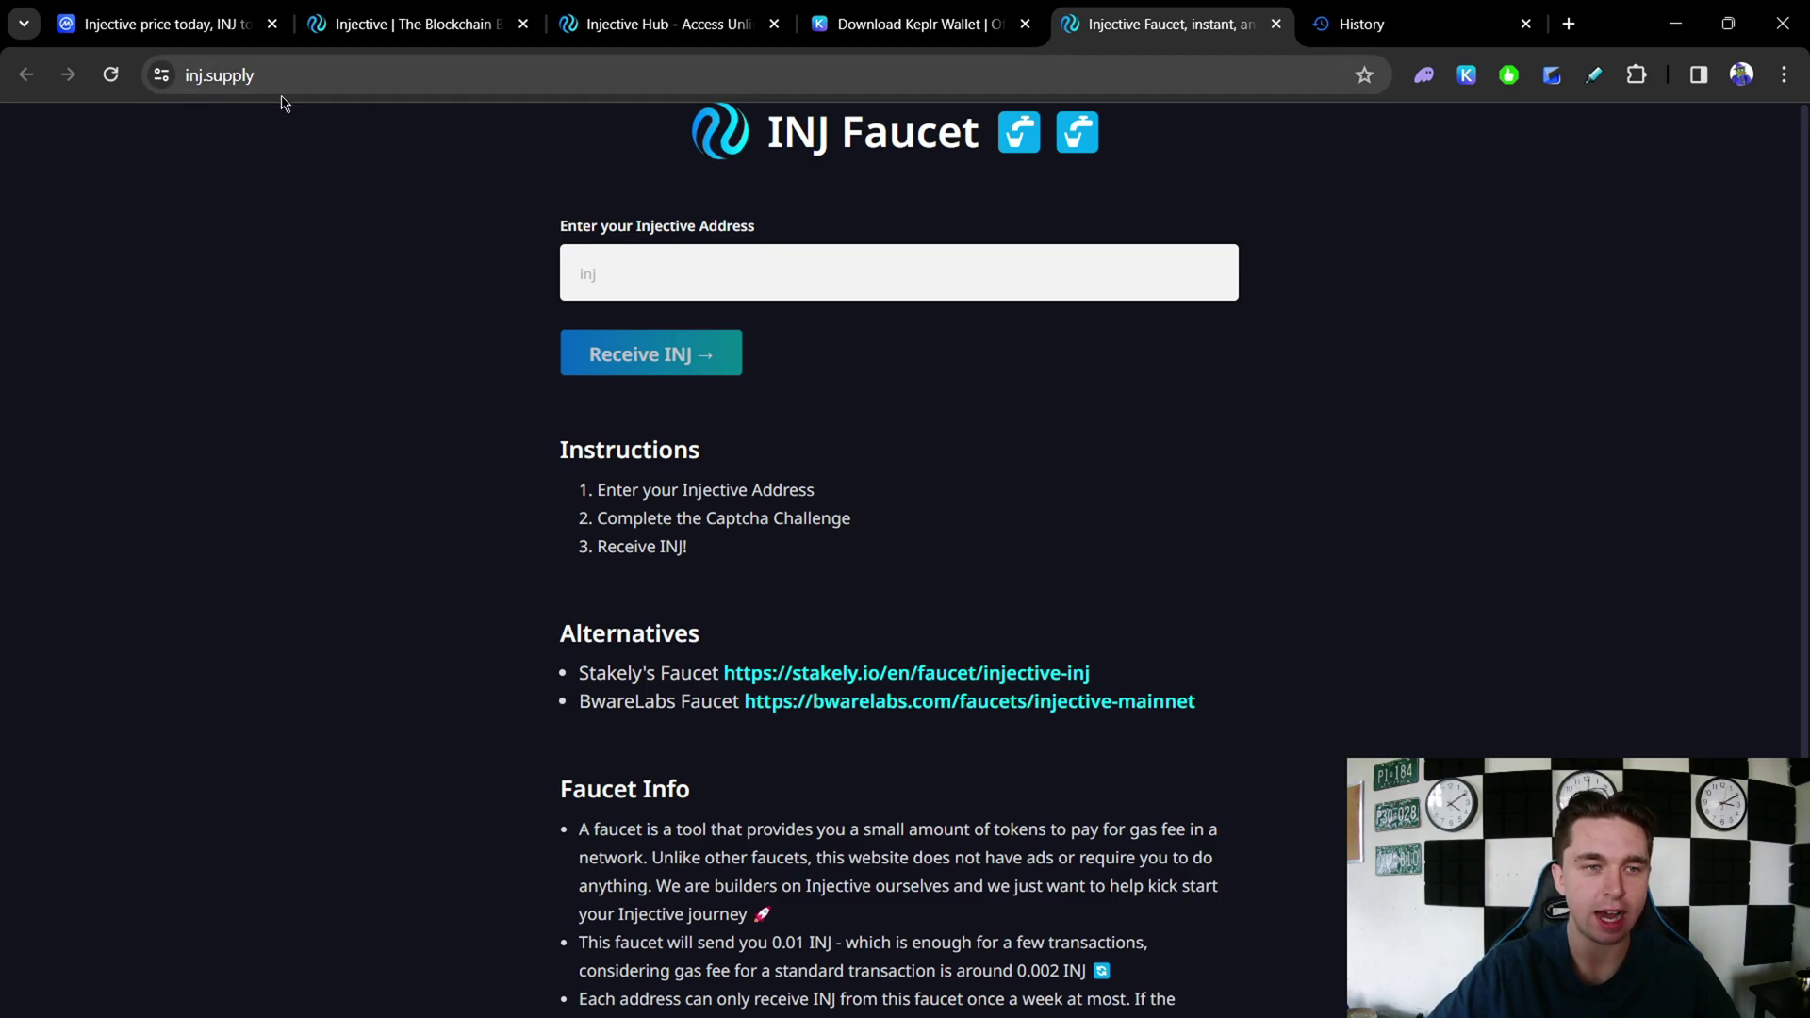
click(562, 273)
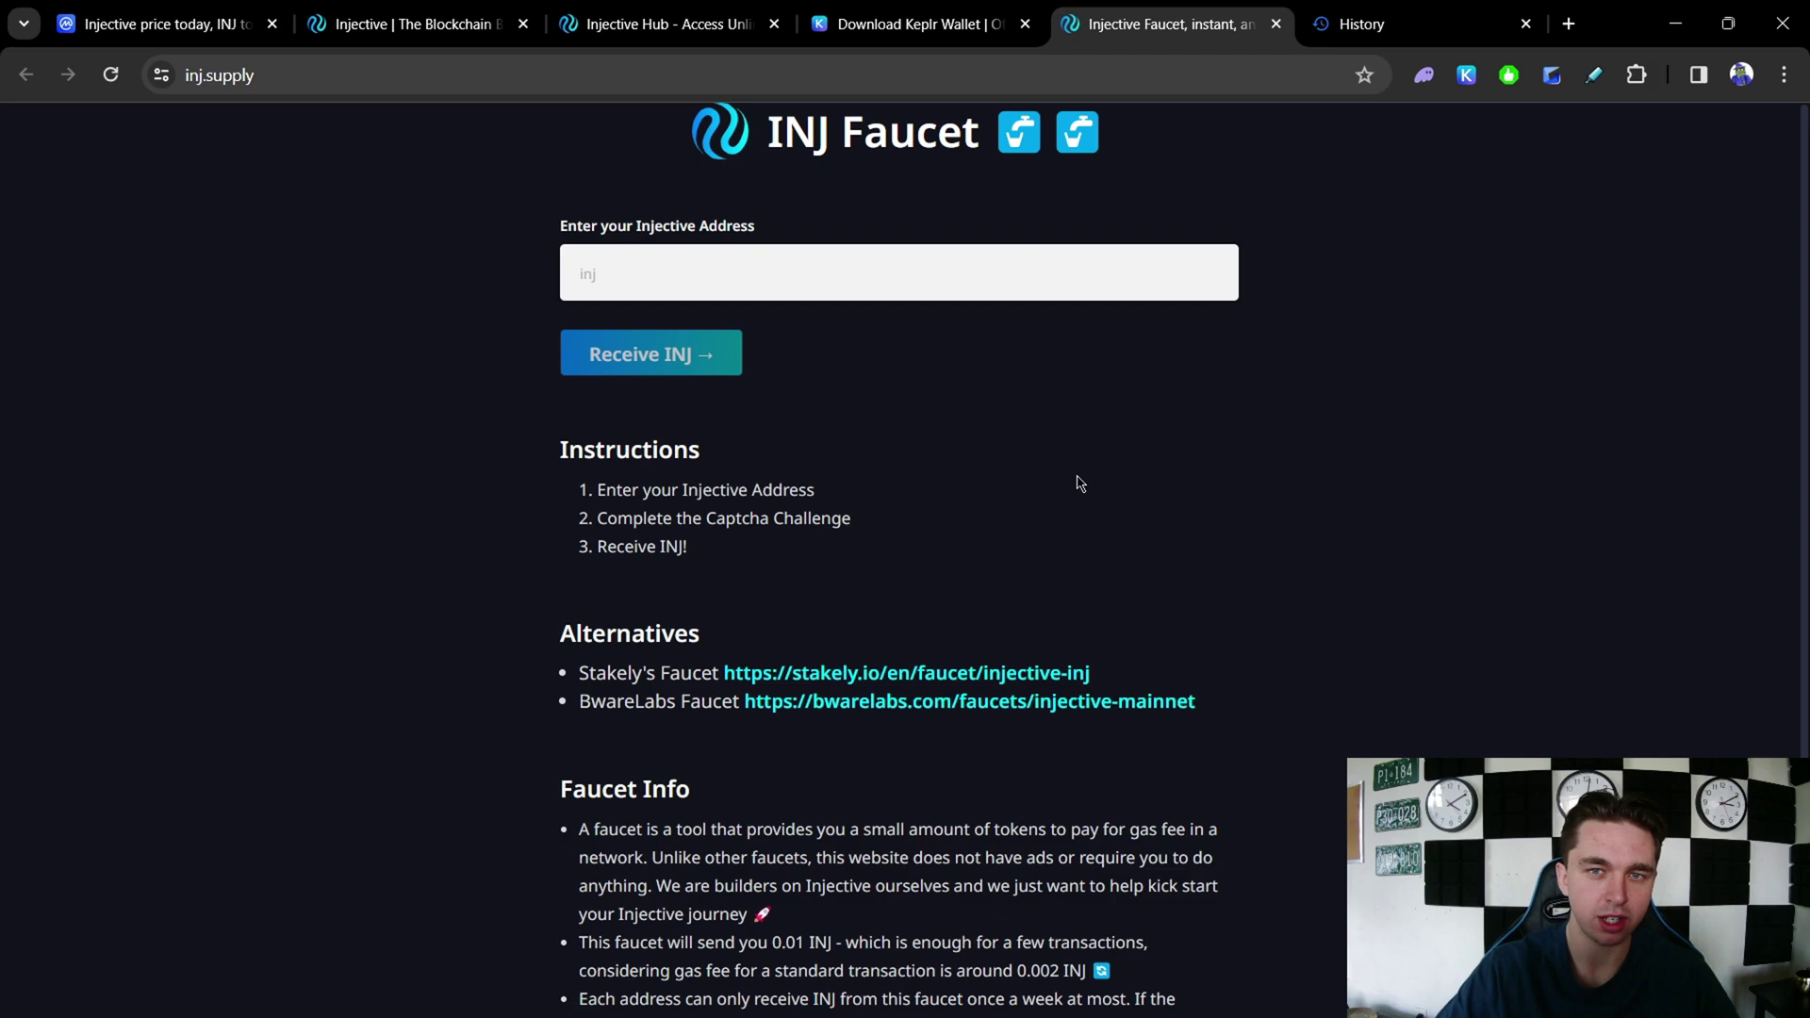
Step: Connect the Keplr wallet to Injective Hub and show the connected account's details
click(665, 24)
click(750, 453)
click(1576, 141)
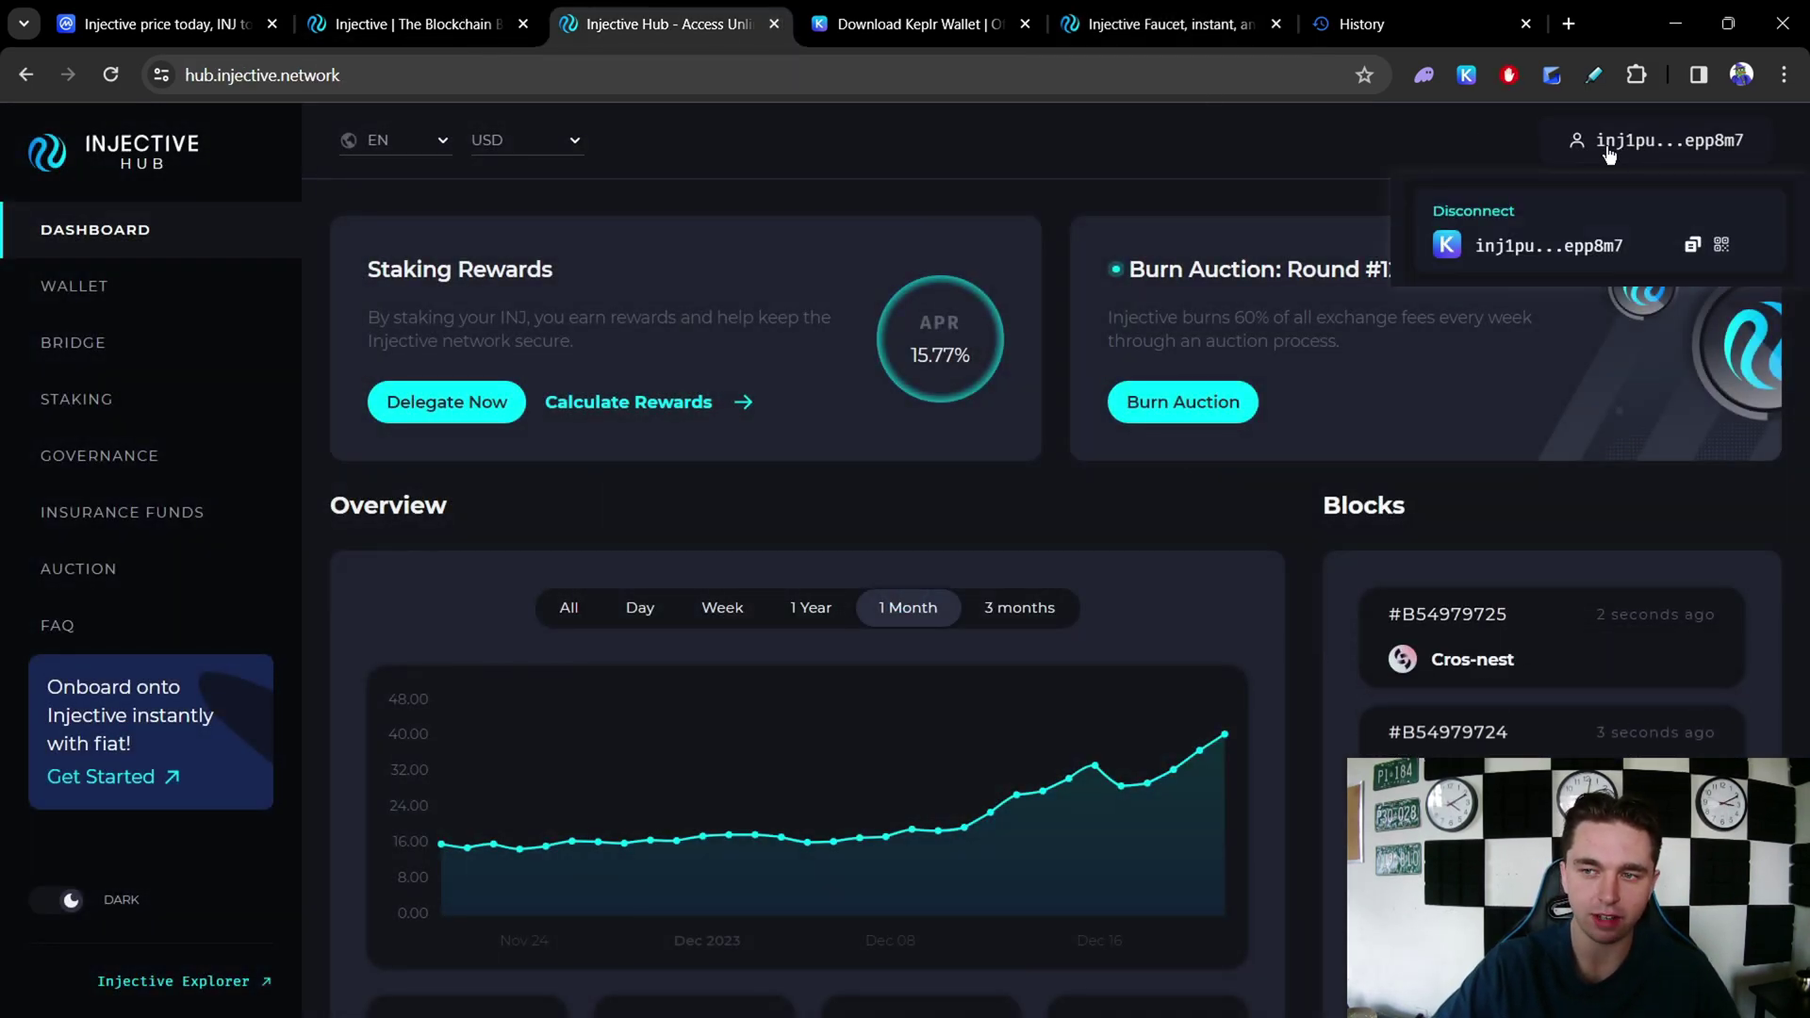
Step: Revisit the Keplr download and INJ Faucet pages and view the wallet overview on Injective Hub
click(943, 24)
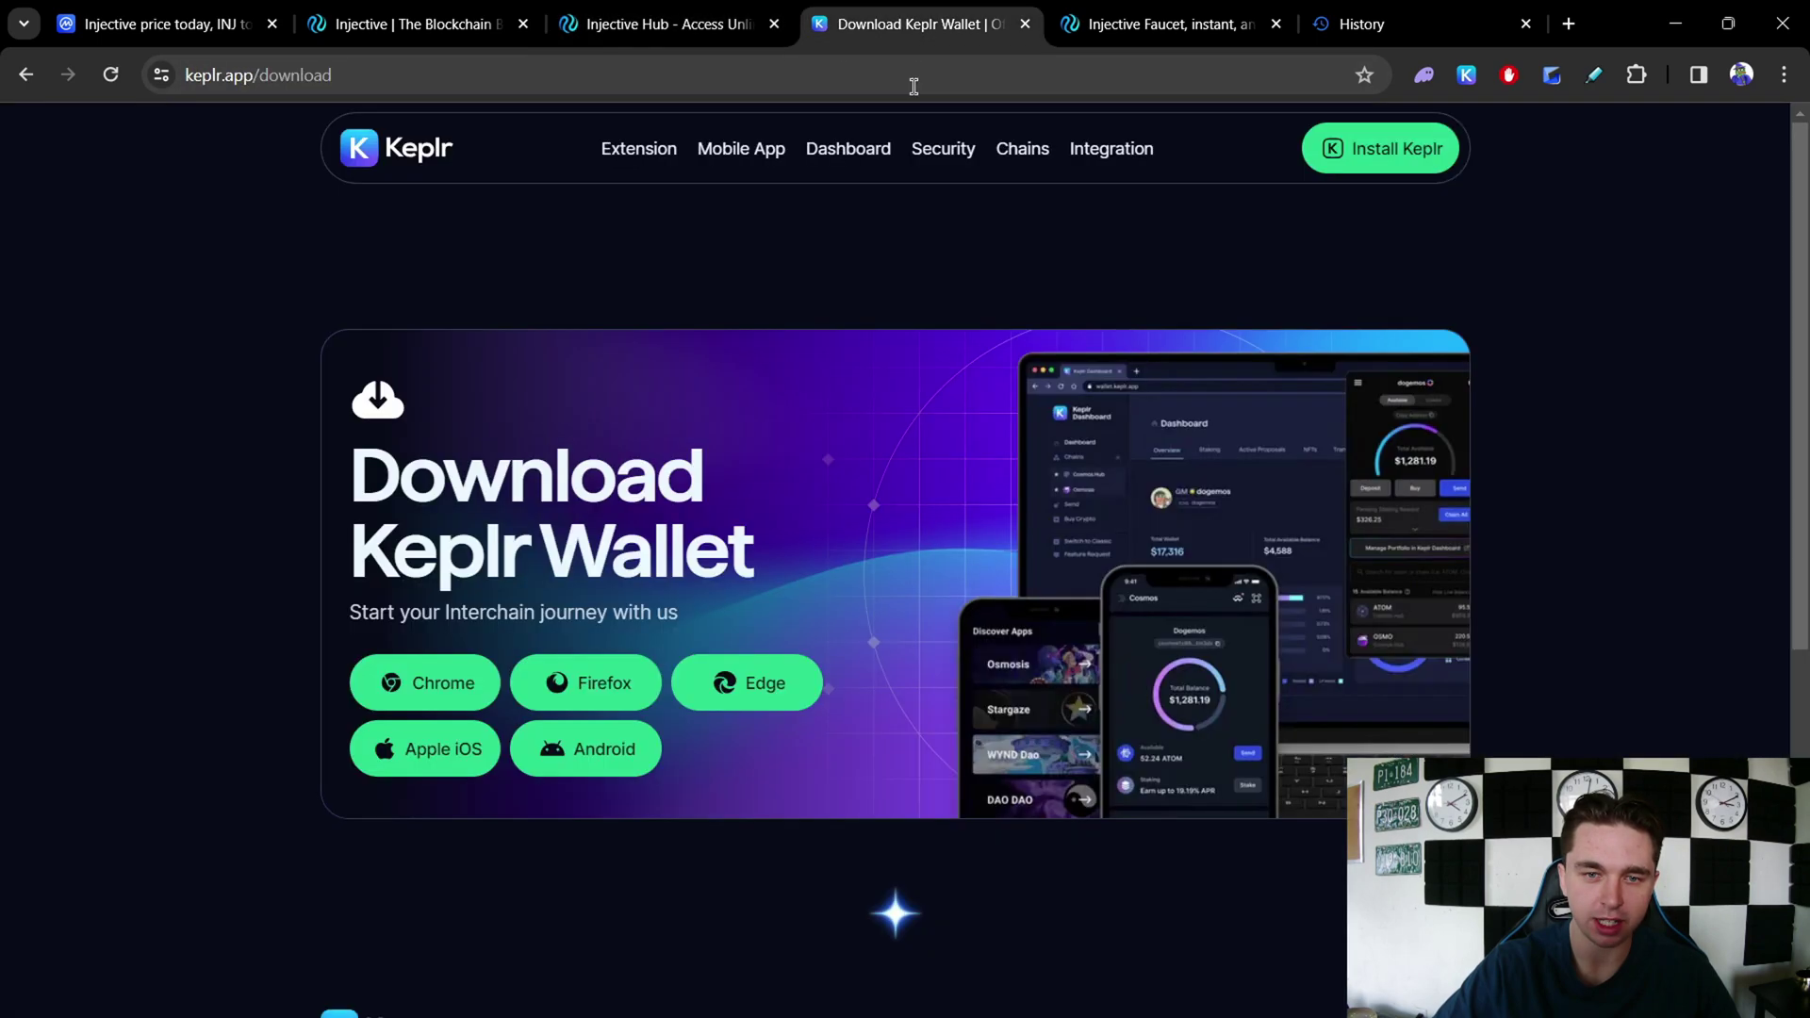
click(1112, 24)
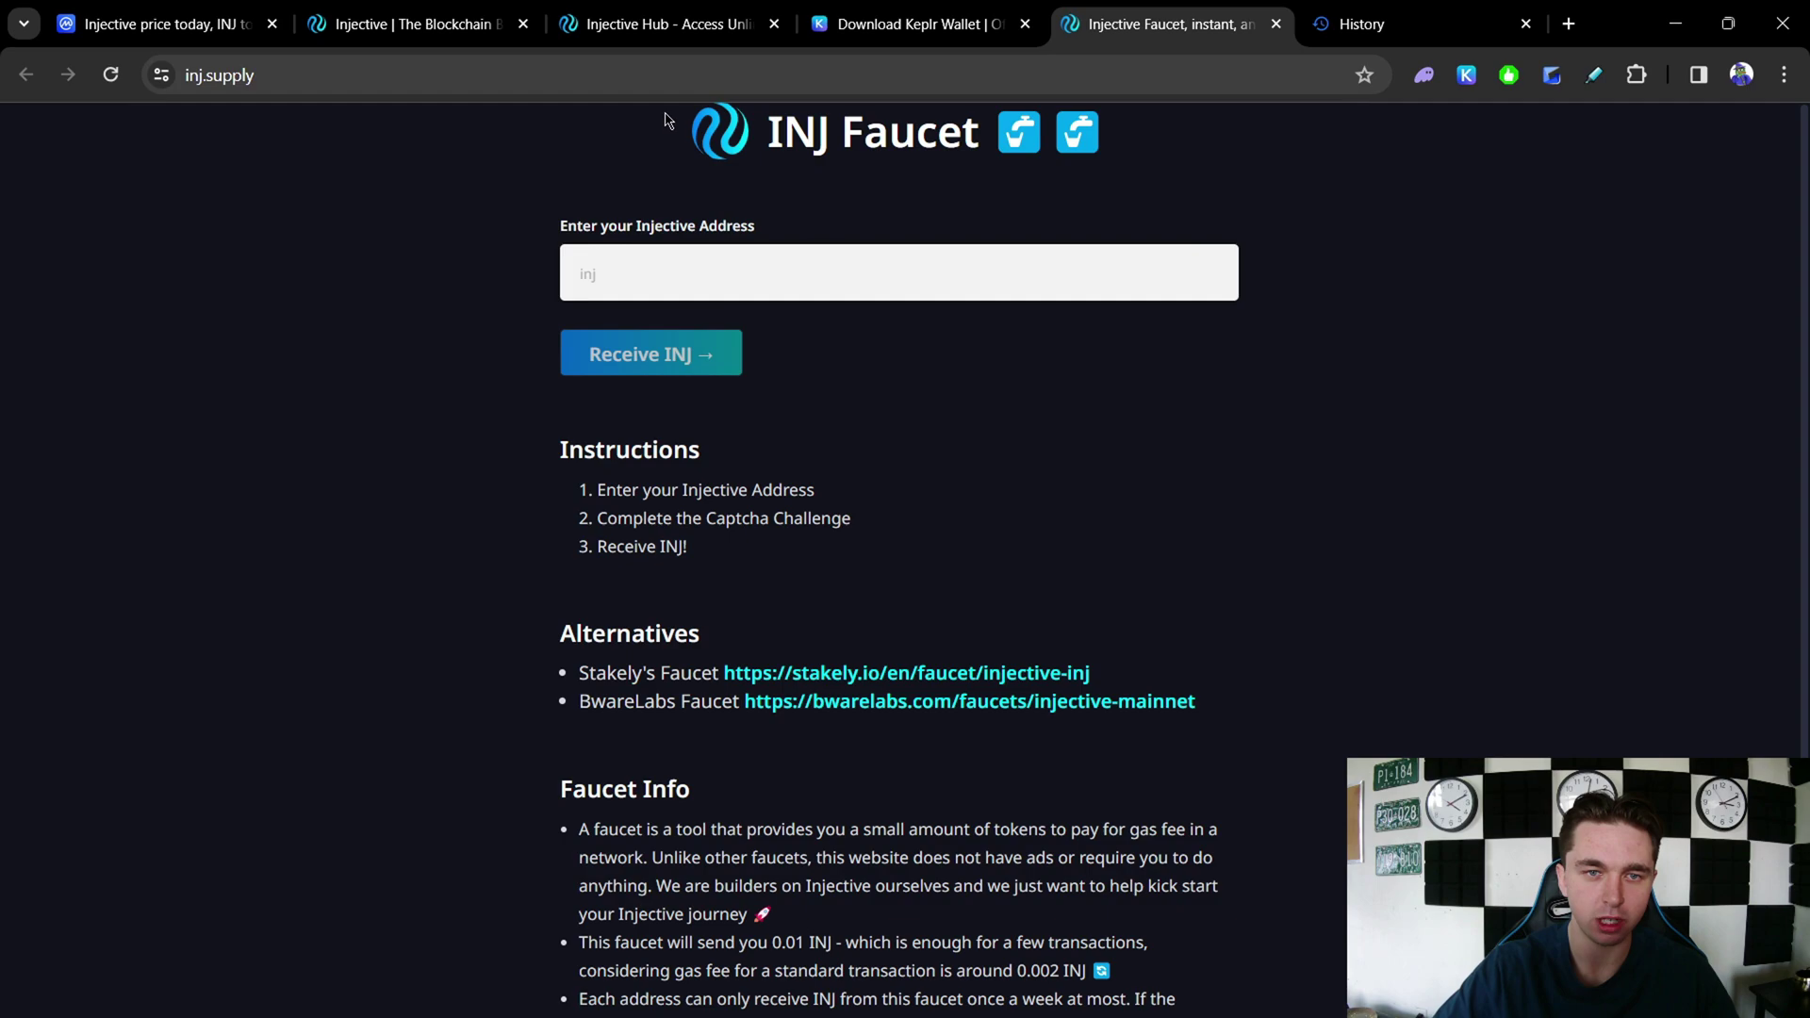
click(660, 24)
click(162, 290)
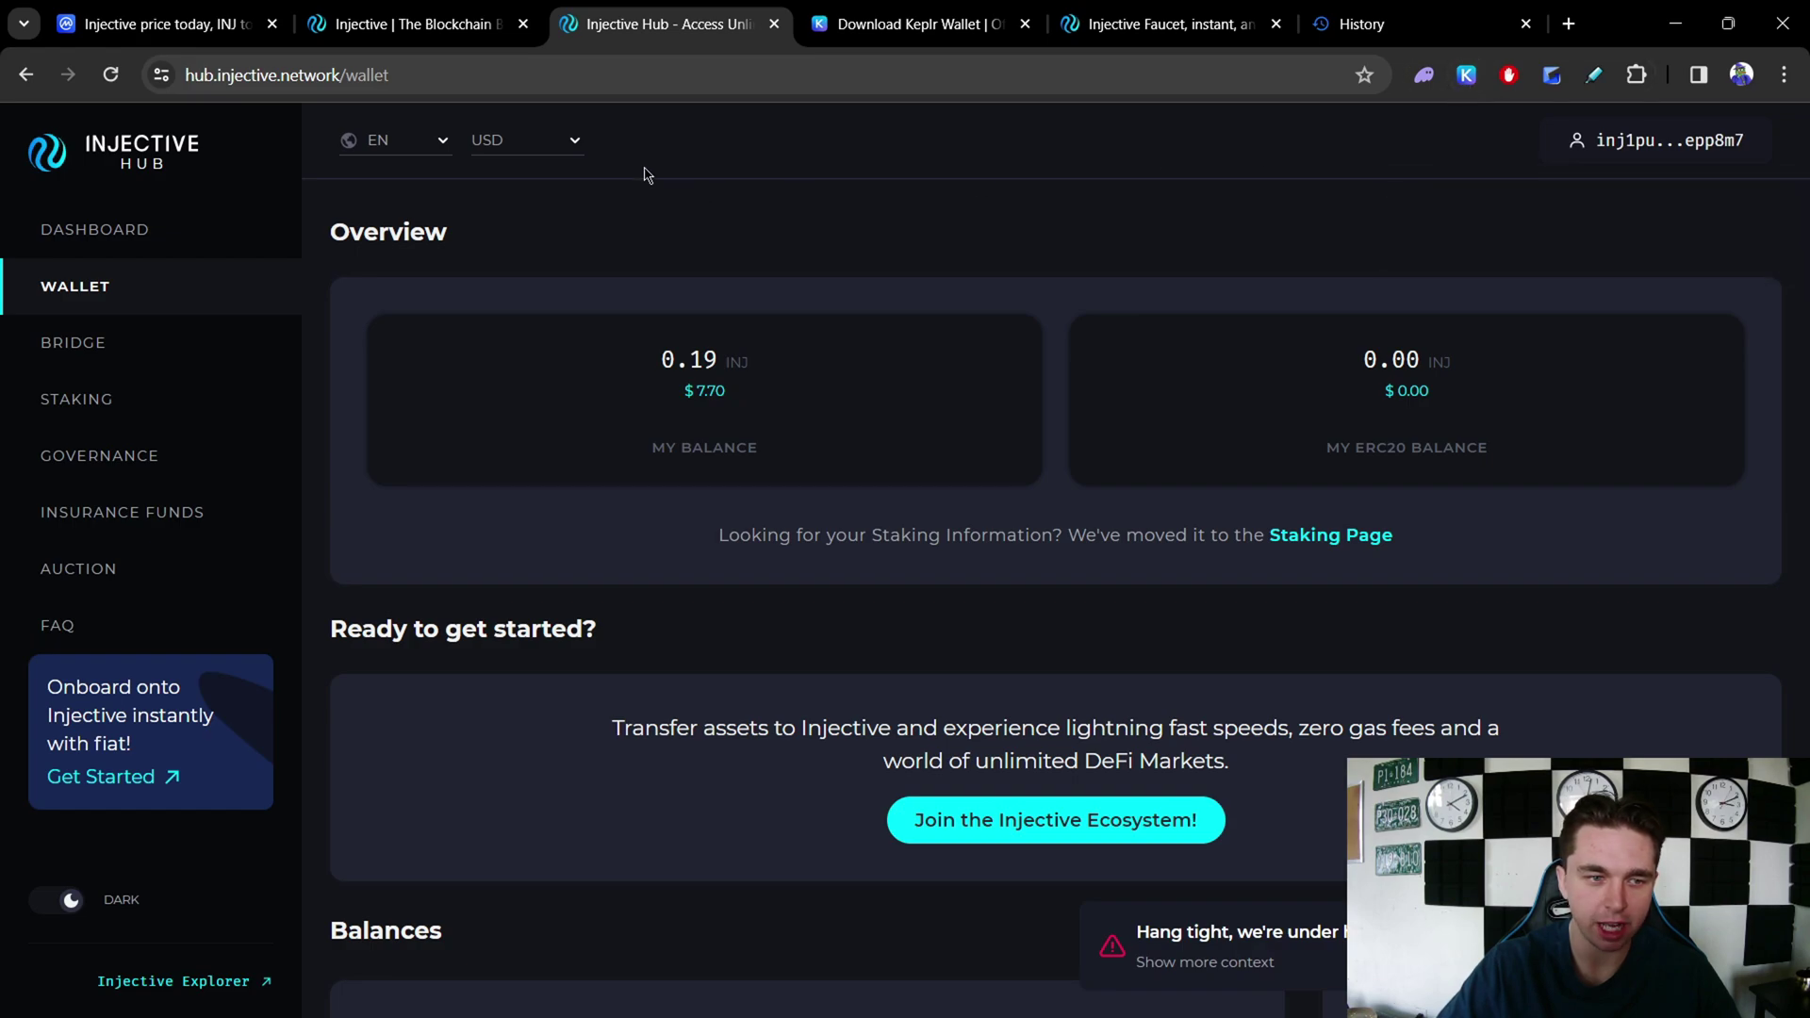
Step: Set Solana as the source network on the Injective Bridge and approve the Phantom wallet connection
click(183, 361)
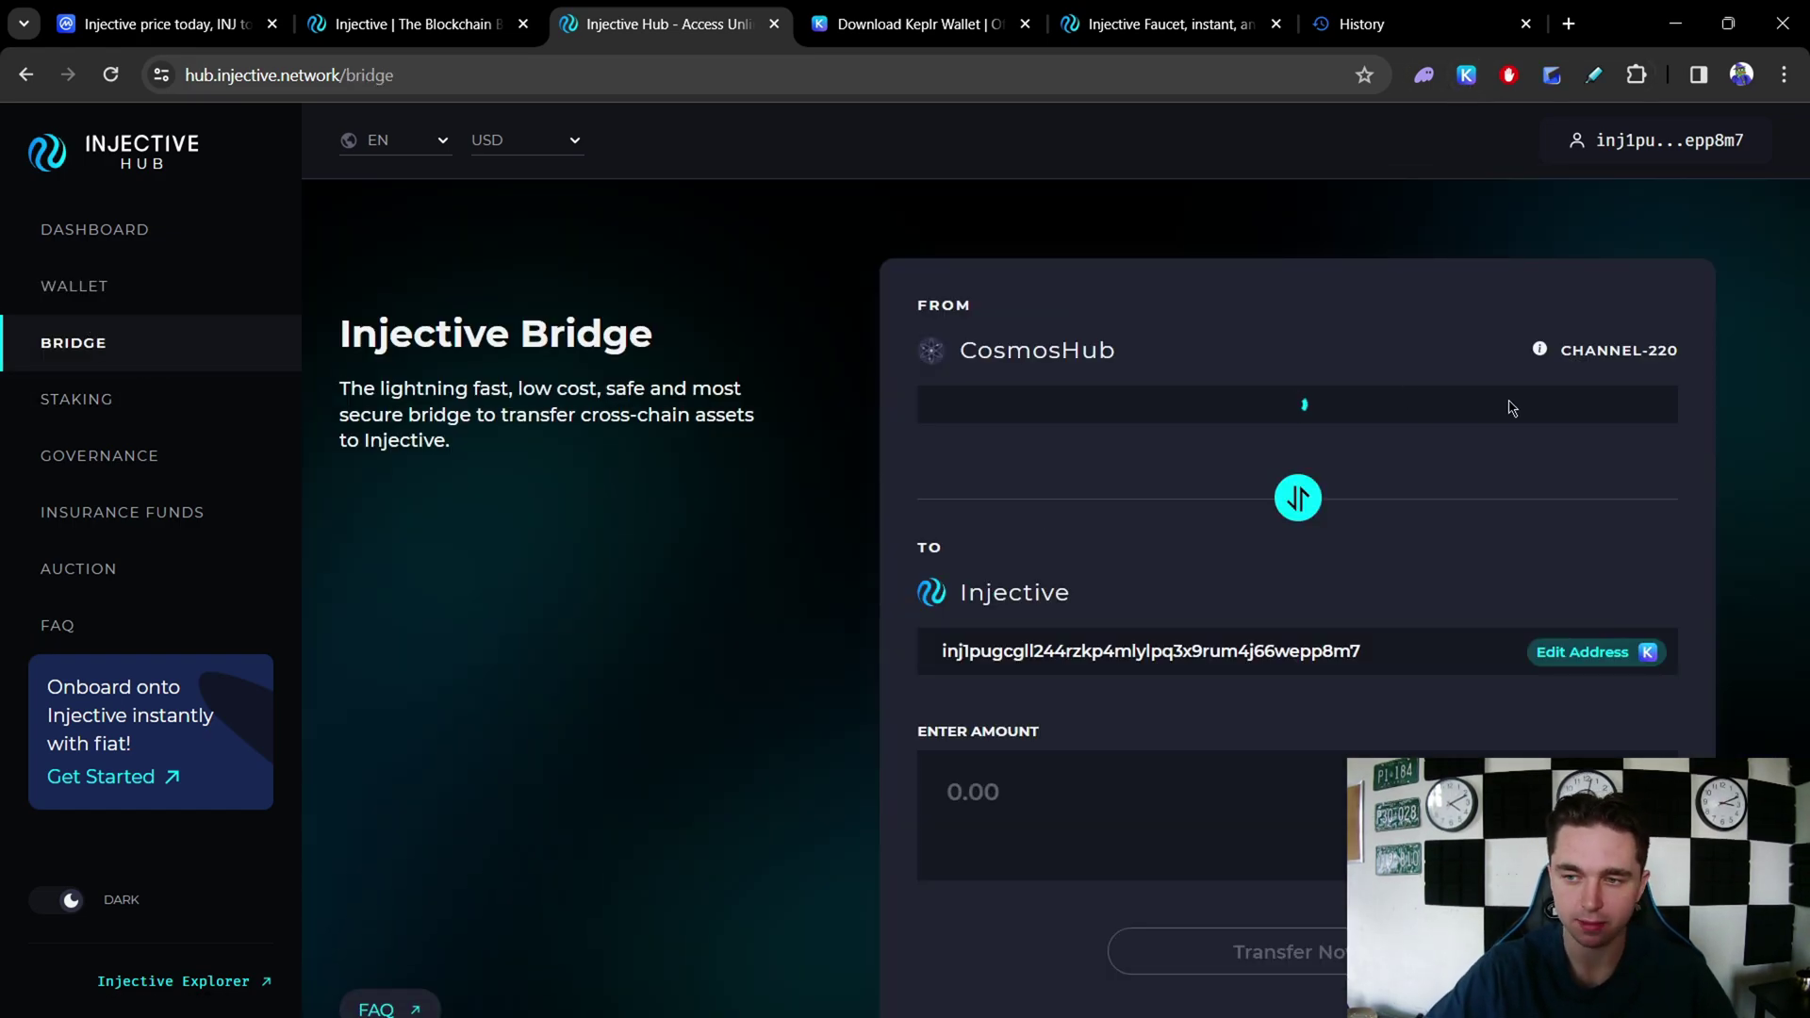
click(1055, 356)
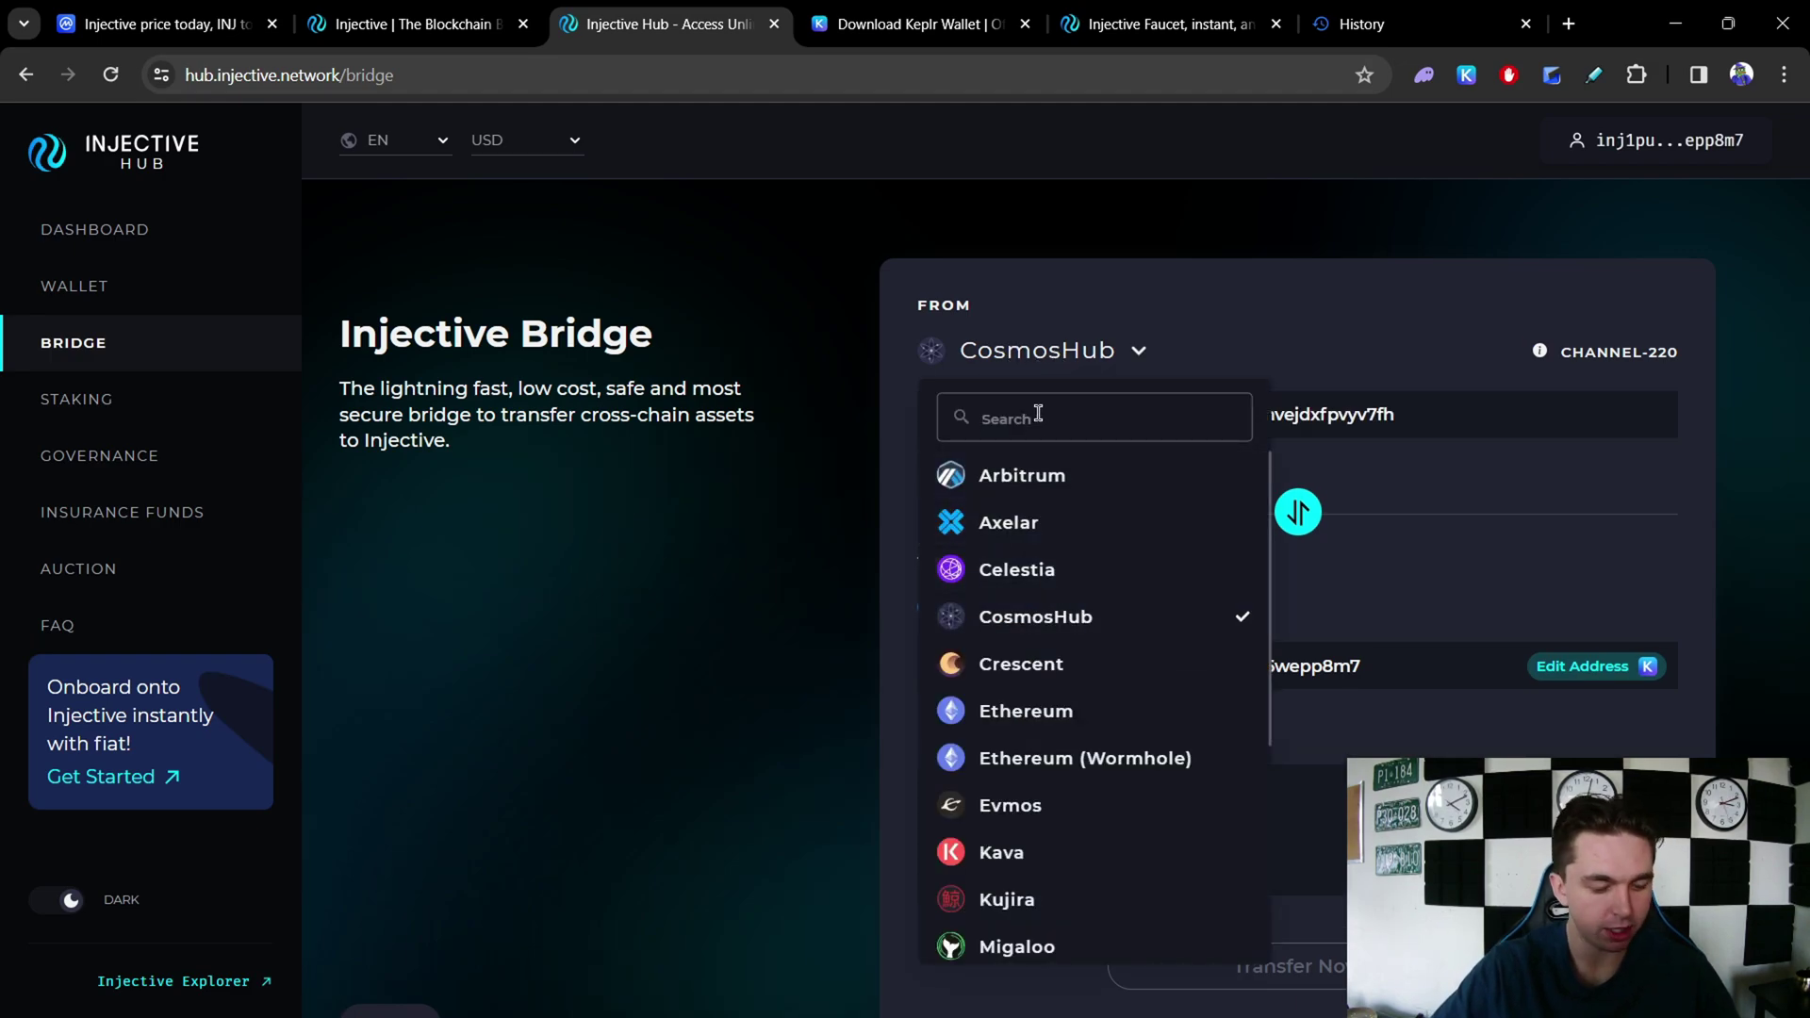
text(sol)
click(1001, 477)
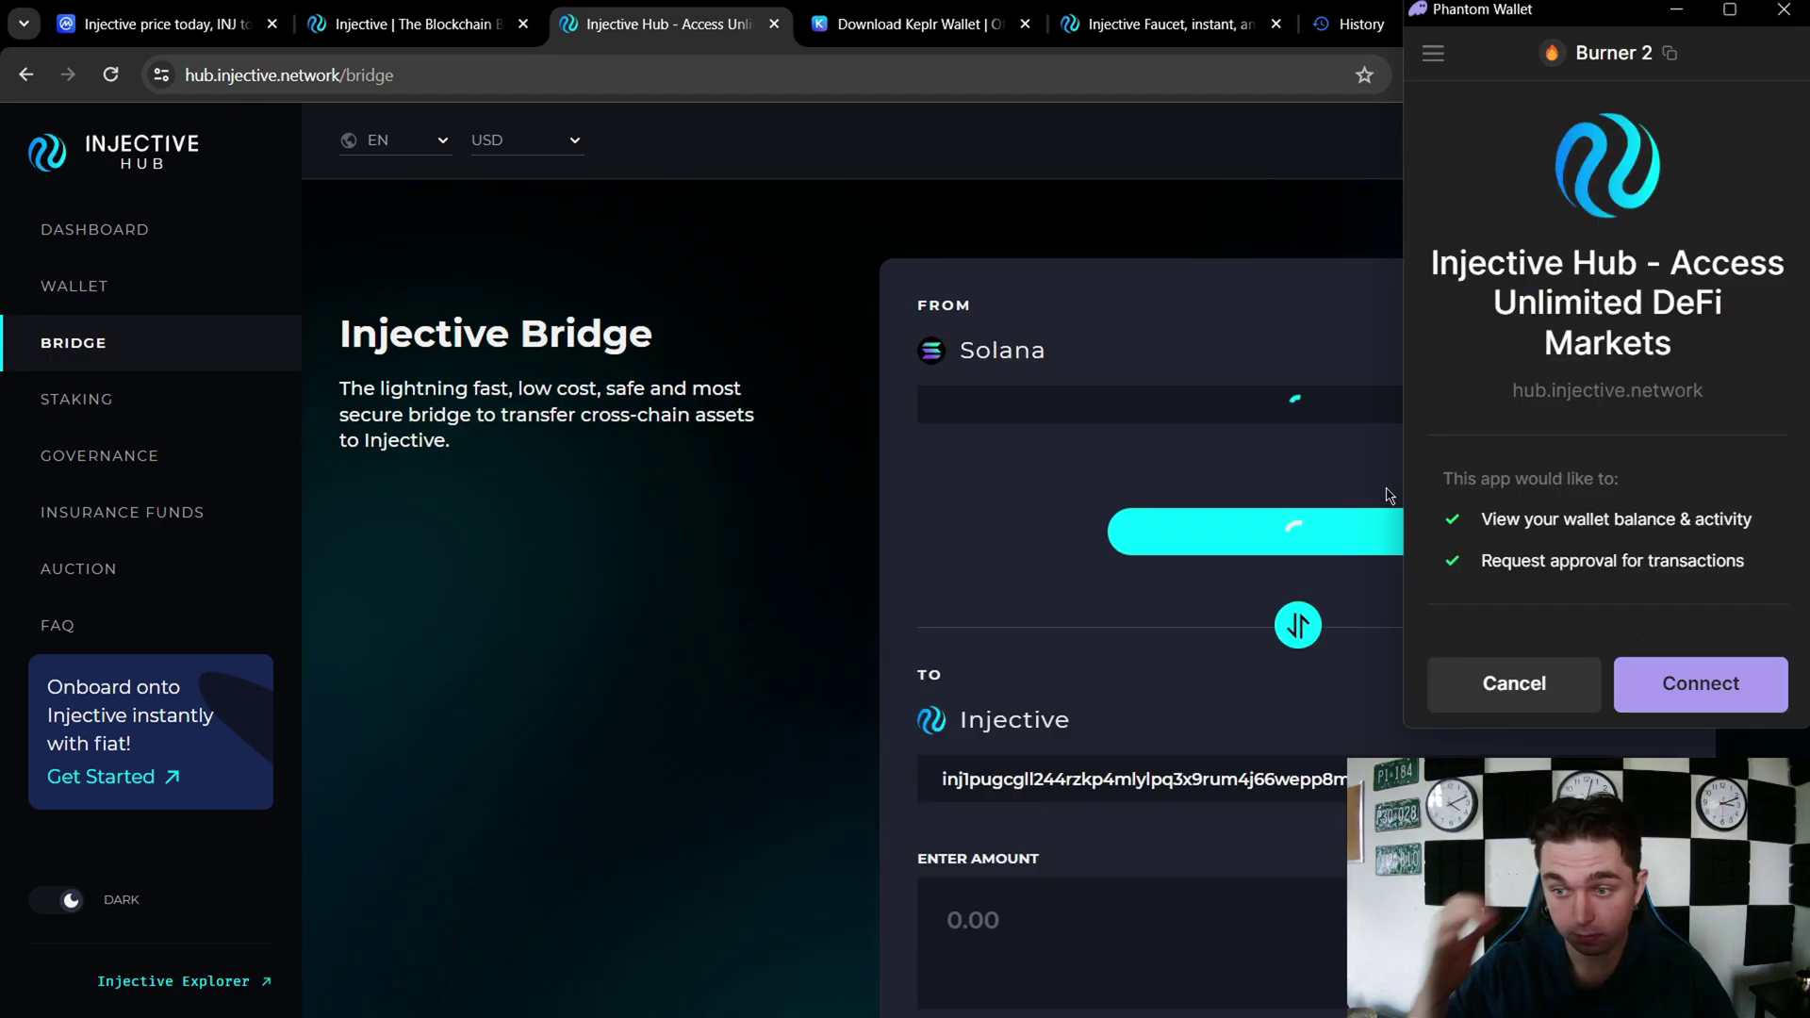
click(1705, 681)
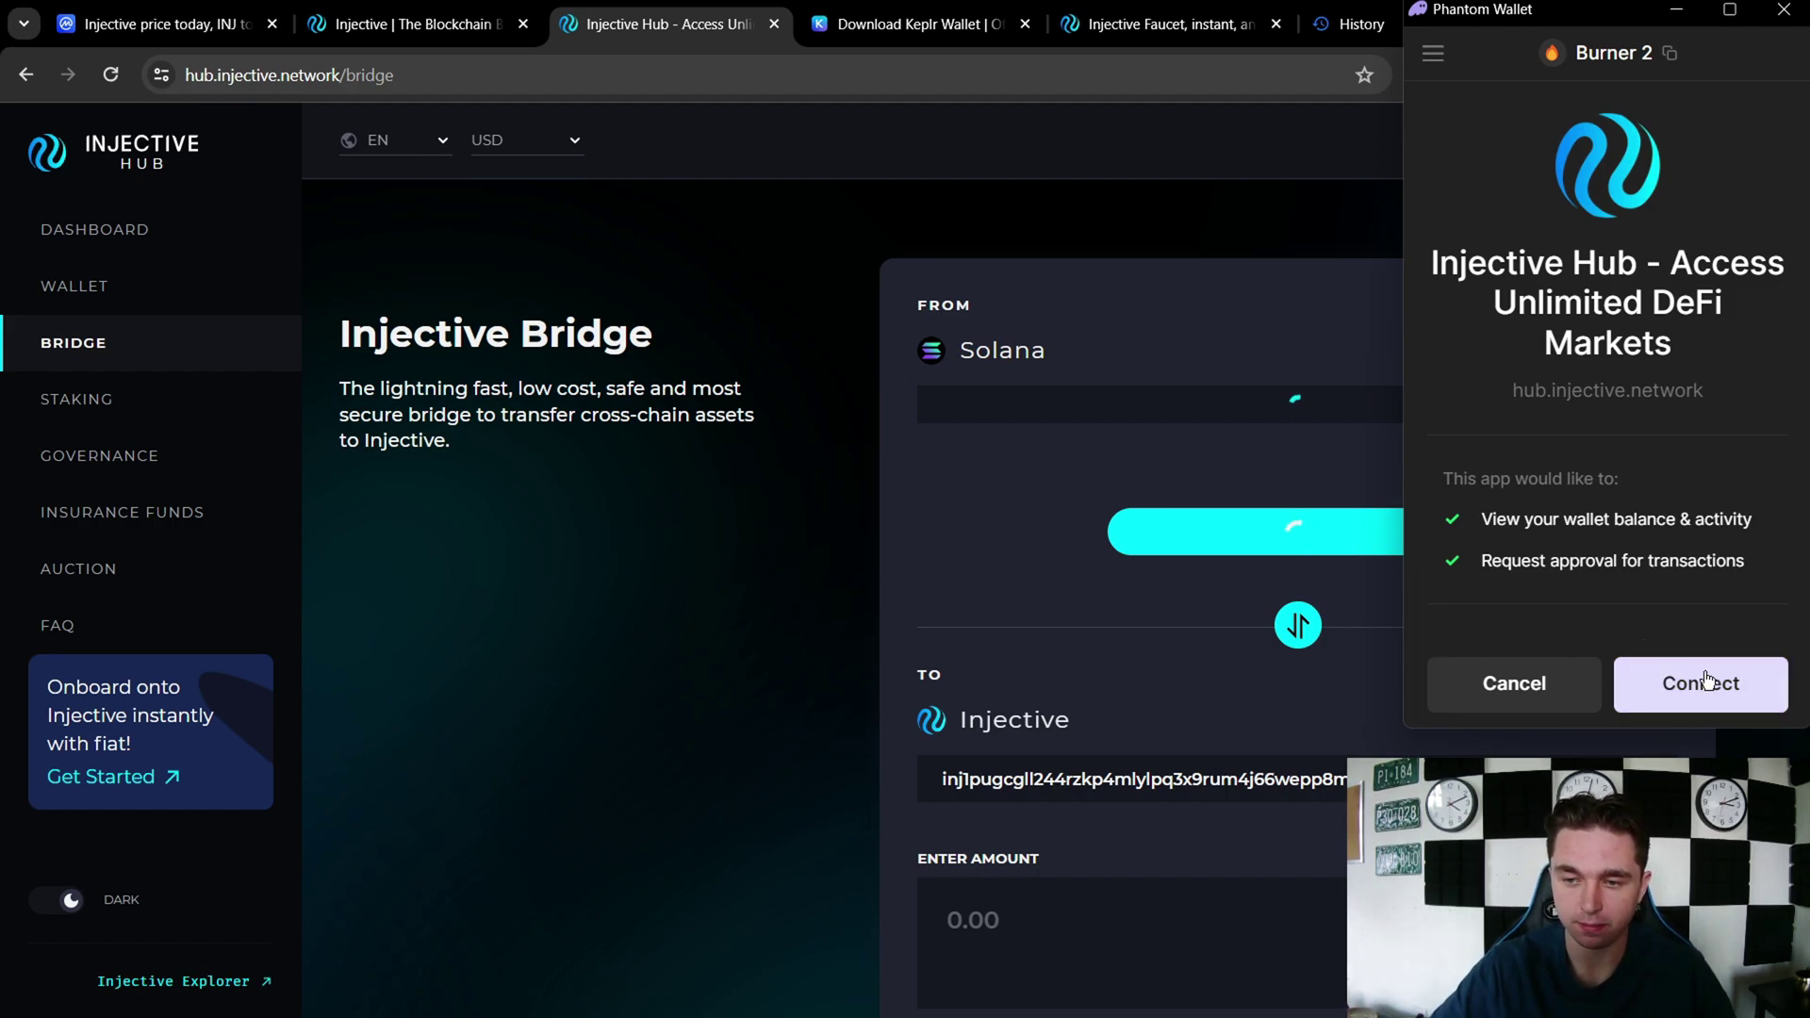
Step: Transfer 1 SOL from Solana to Injective over the bridge and confirm the transaction
scroll(1443, 622, down, 1)
text(1)
click(1319, 853)
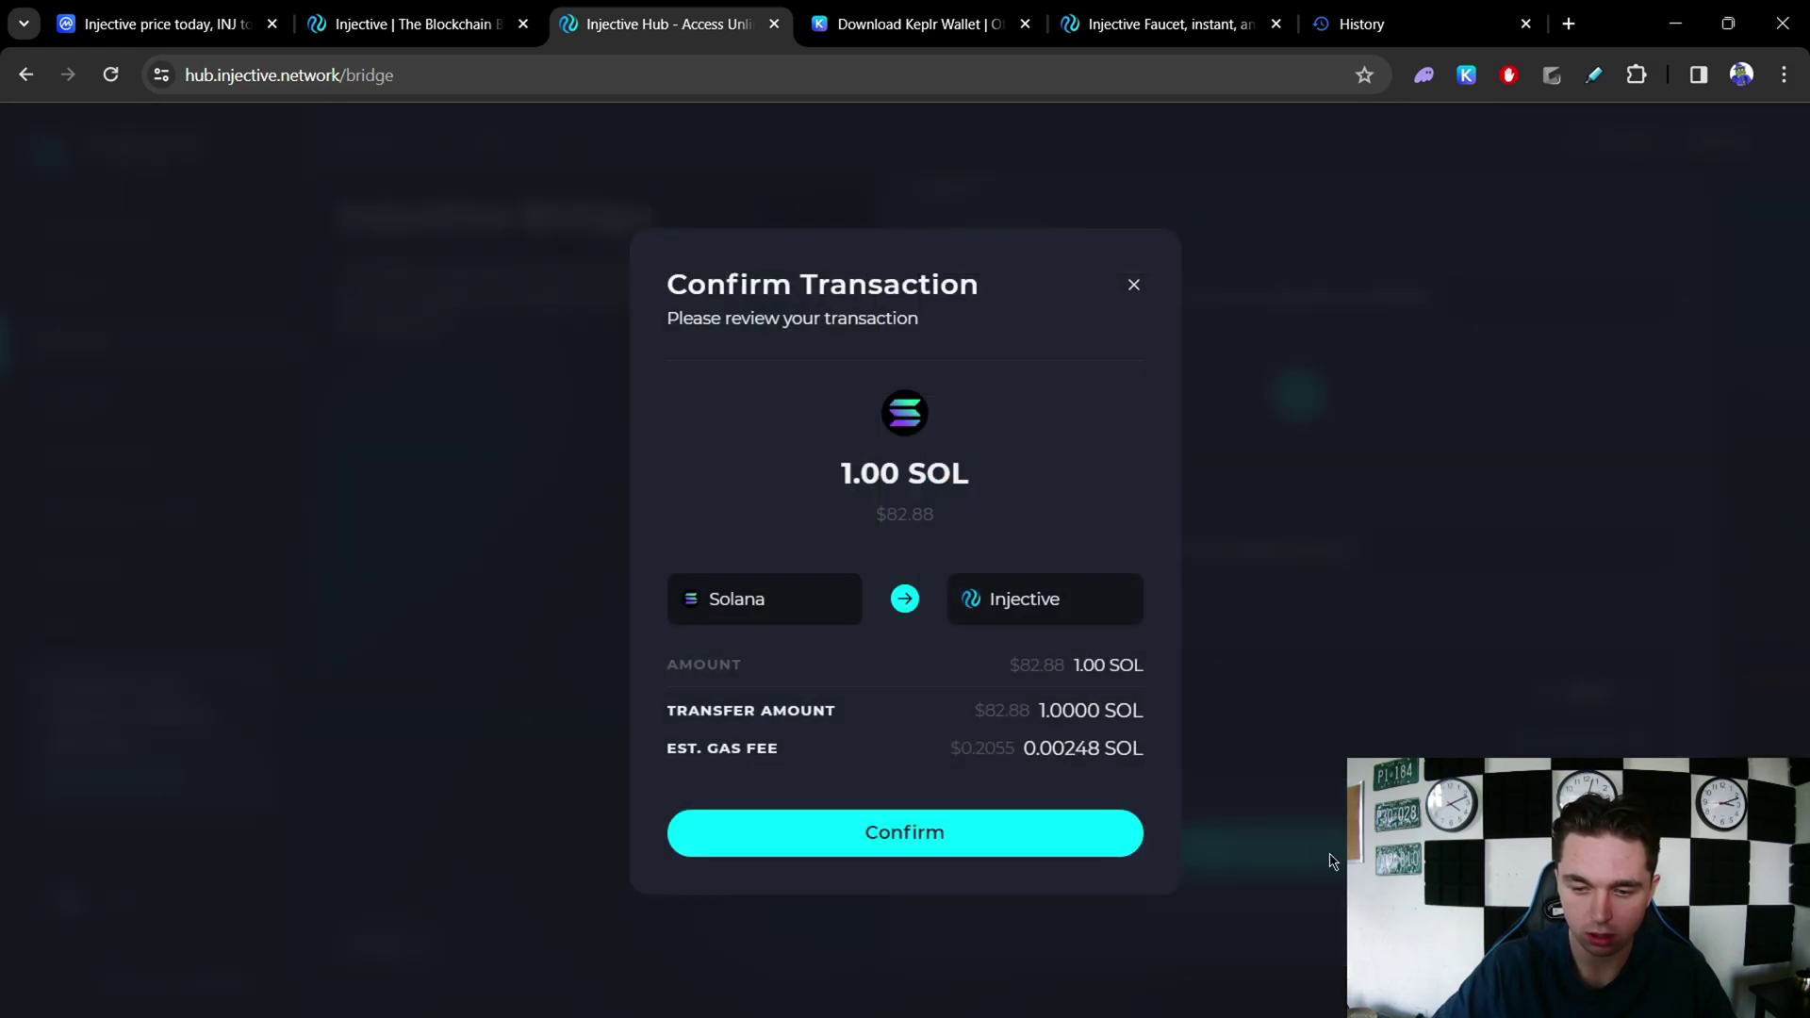
click(862, 842)
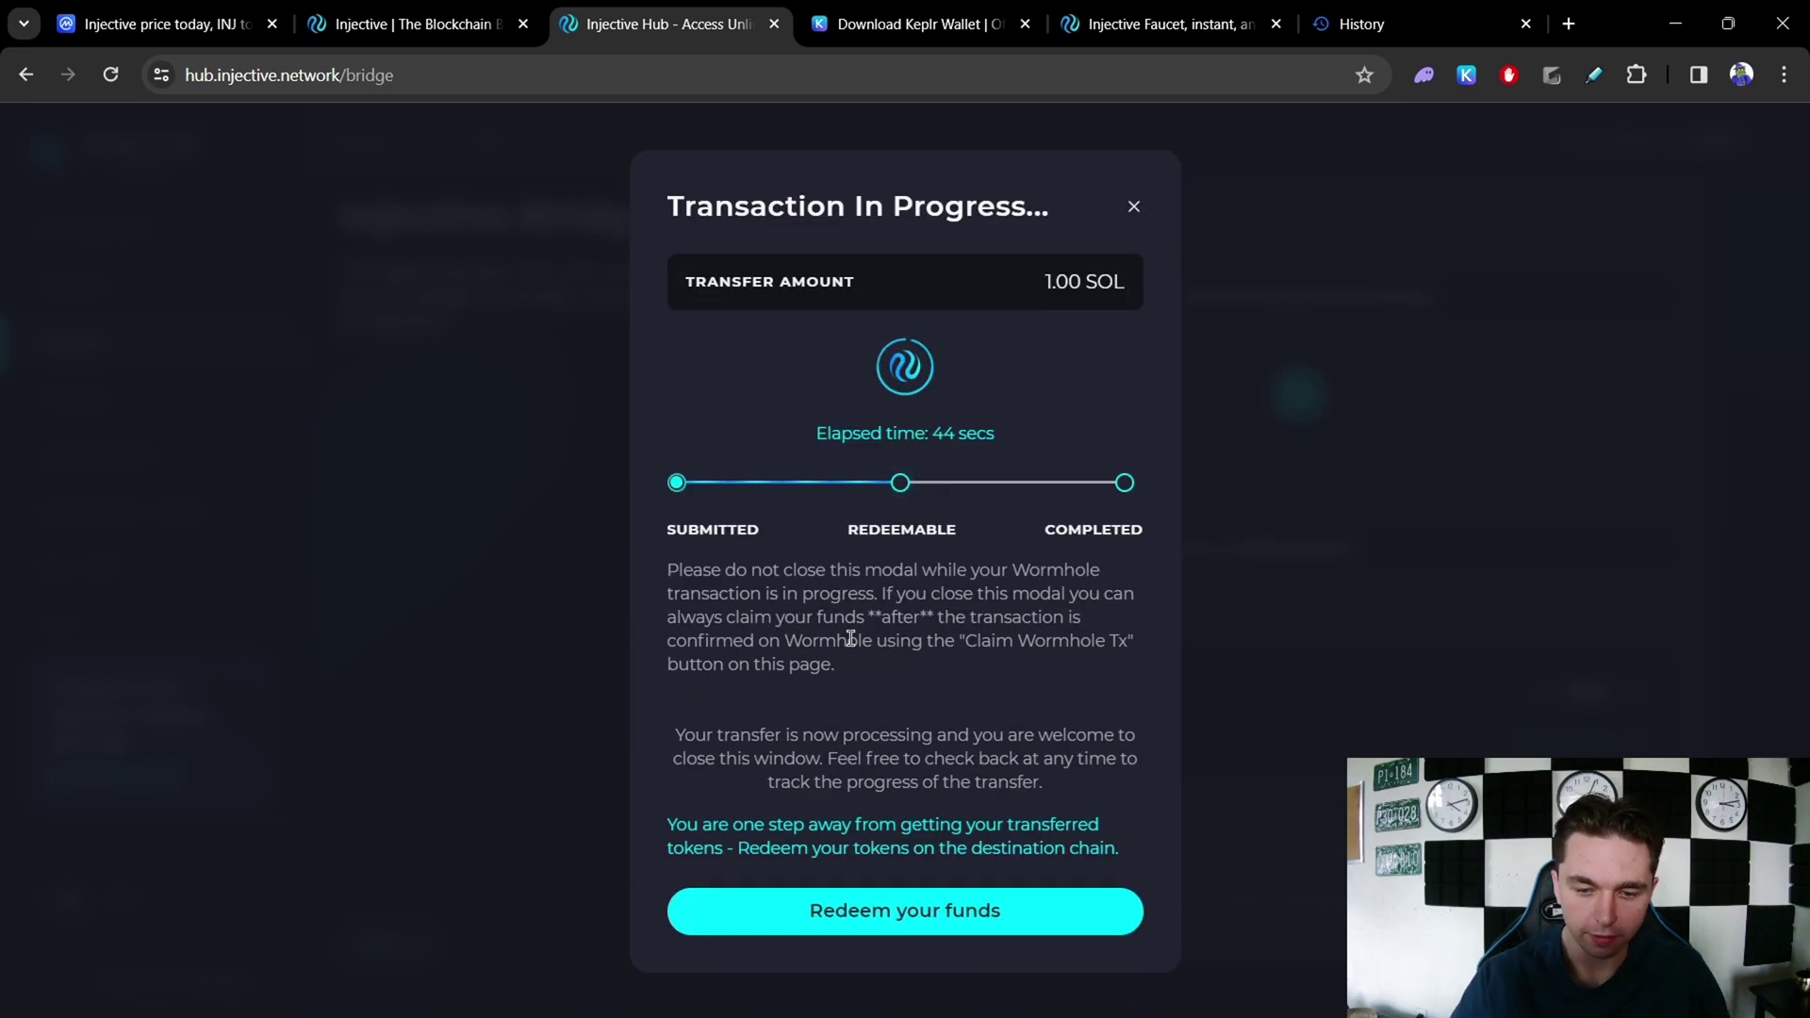
Step: Redeem the bridged SOL on Injective, close the transaction dialog and view the wallet's asset balances
click(962, 912)
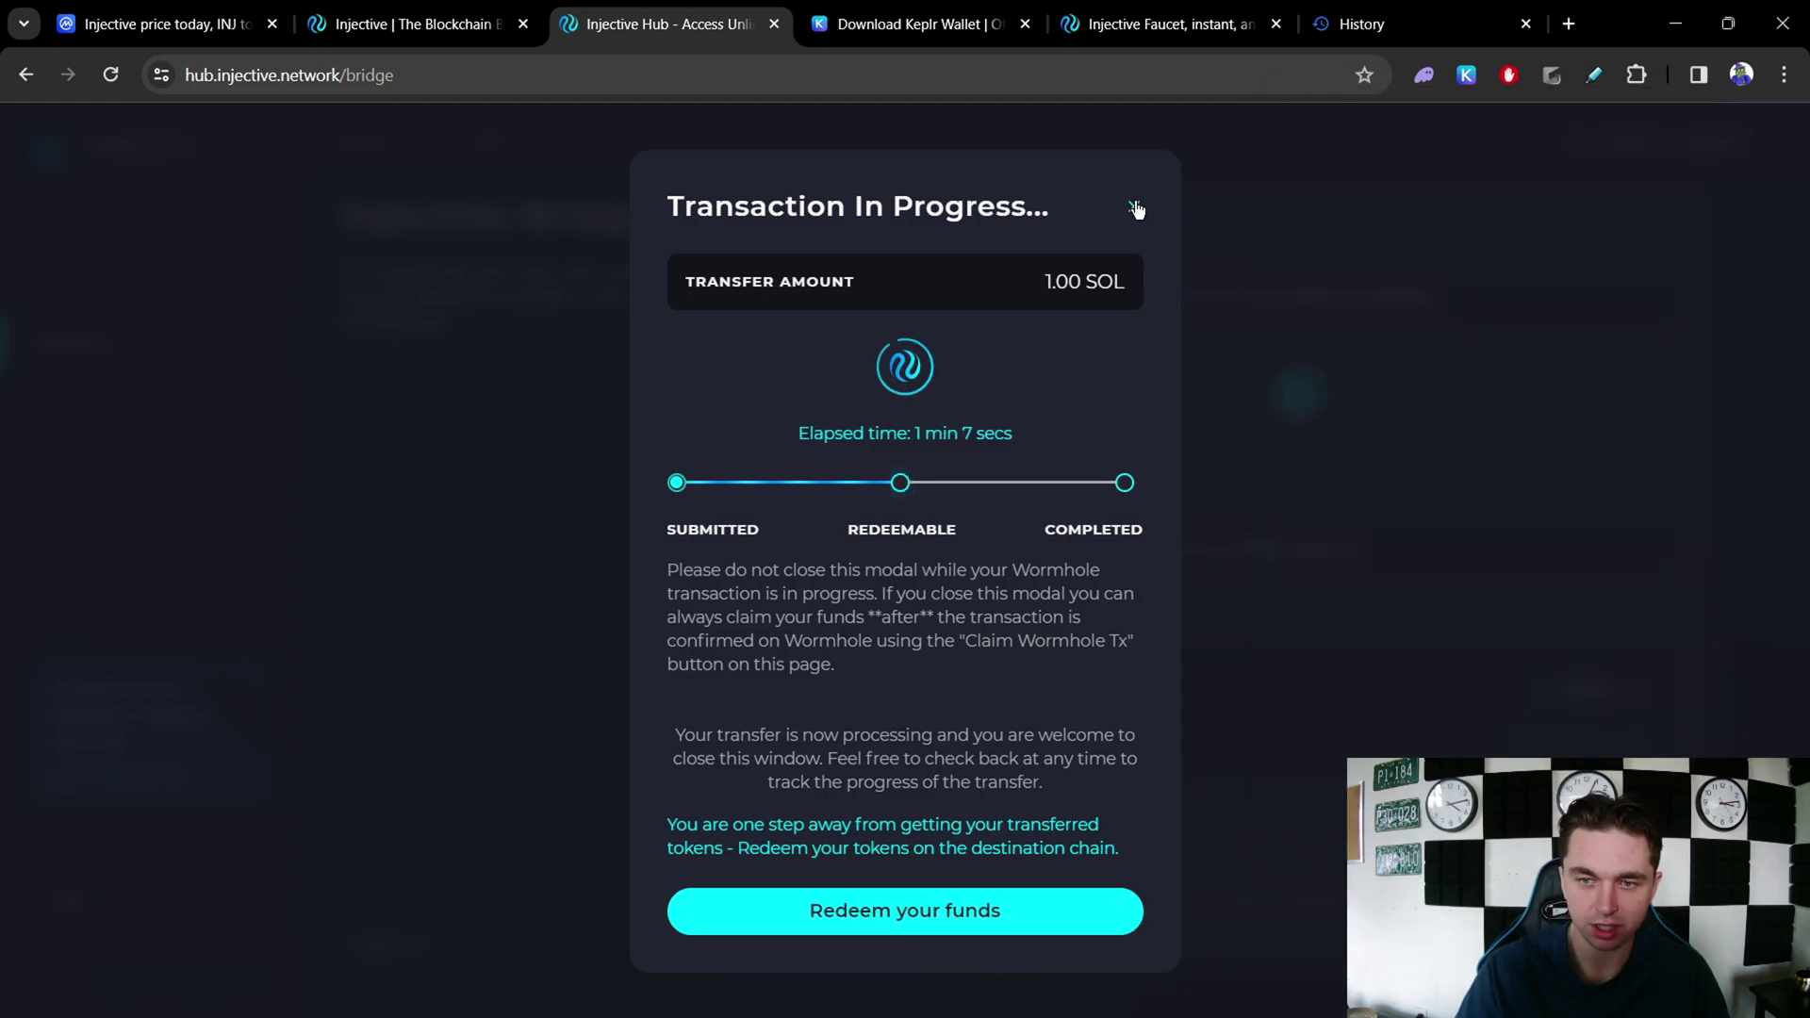
click(1134, 206)
click(131, 300)
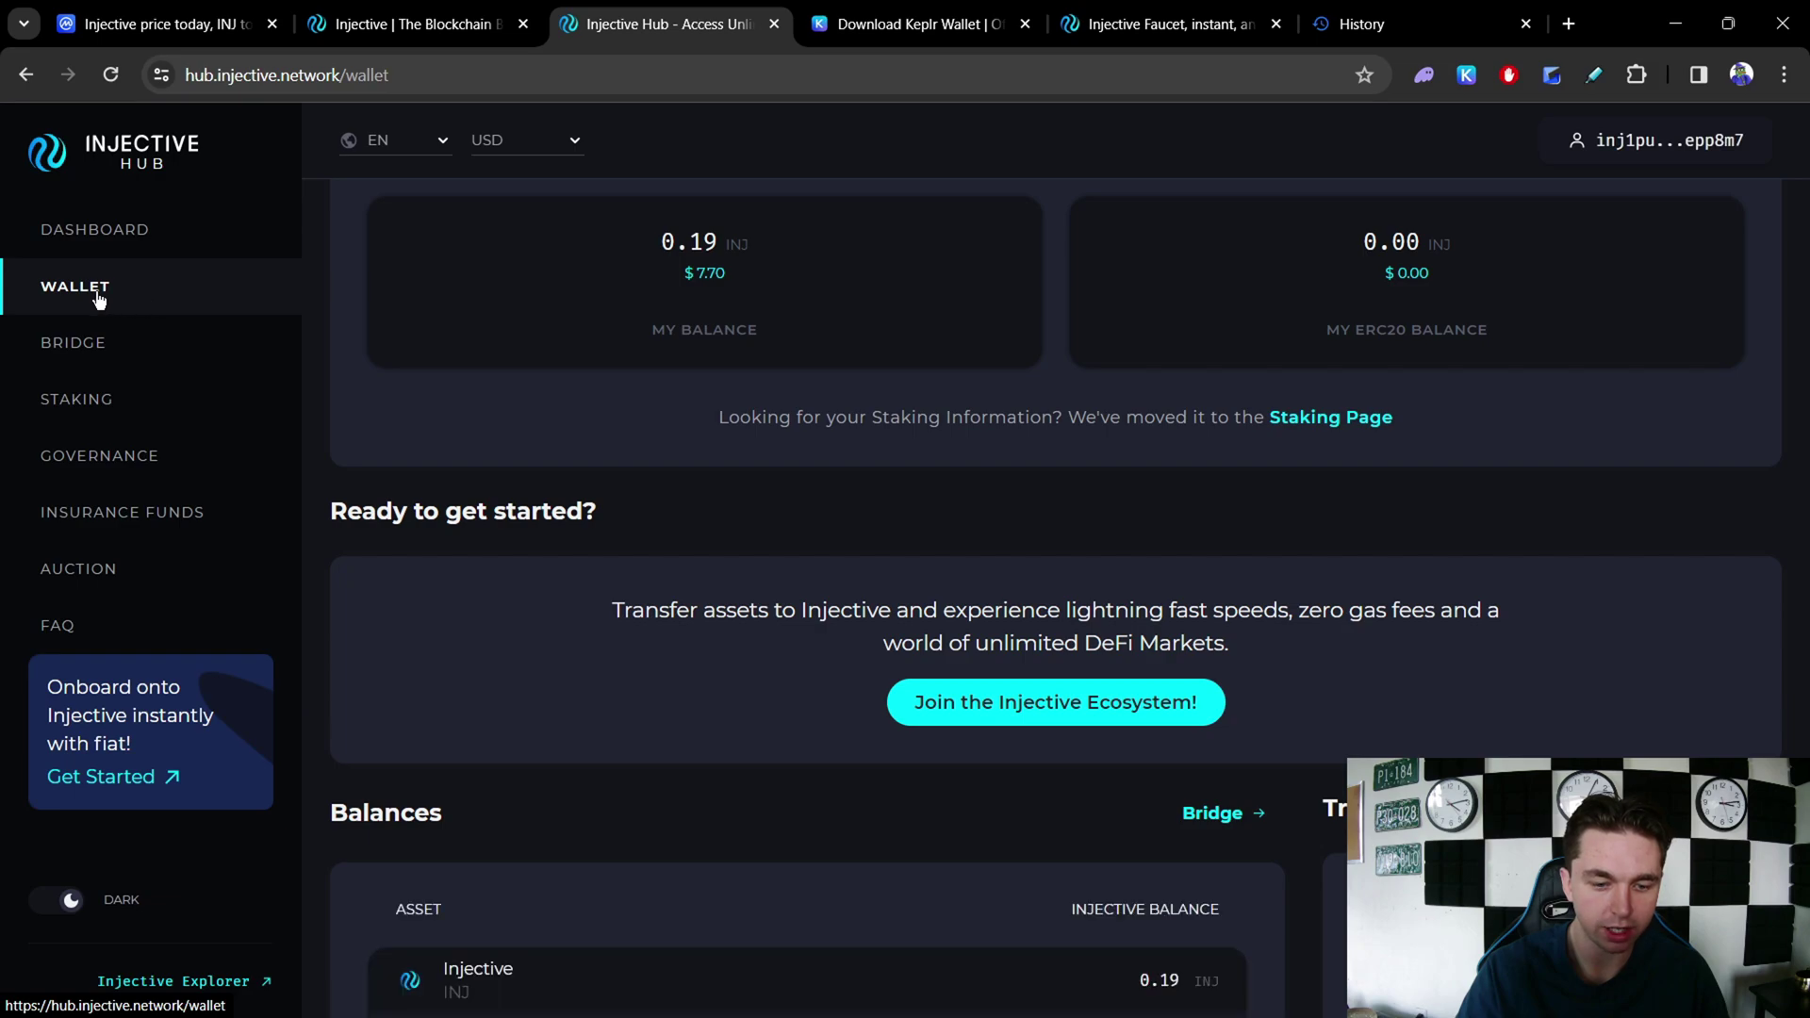
scroll(719, 648, down, 3)
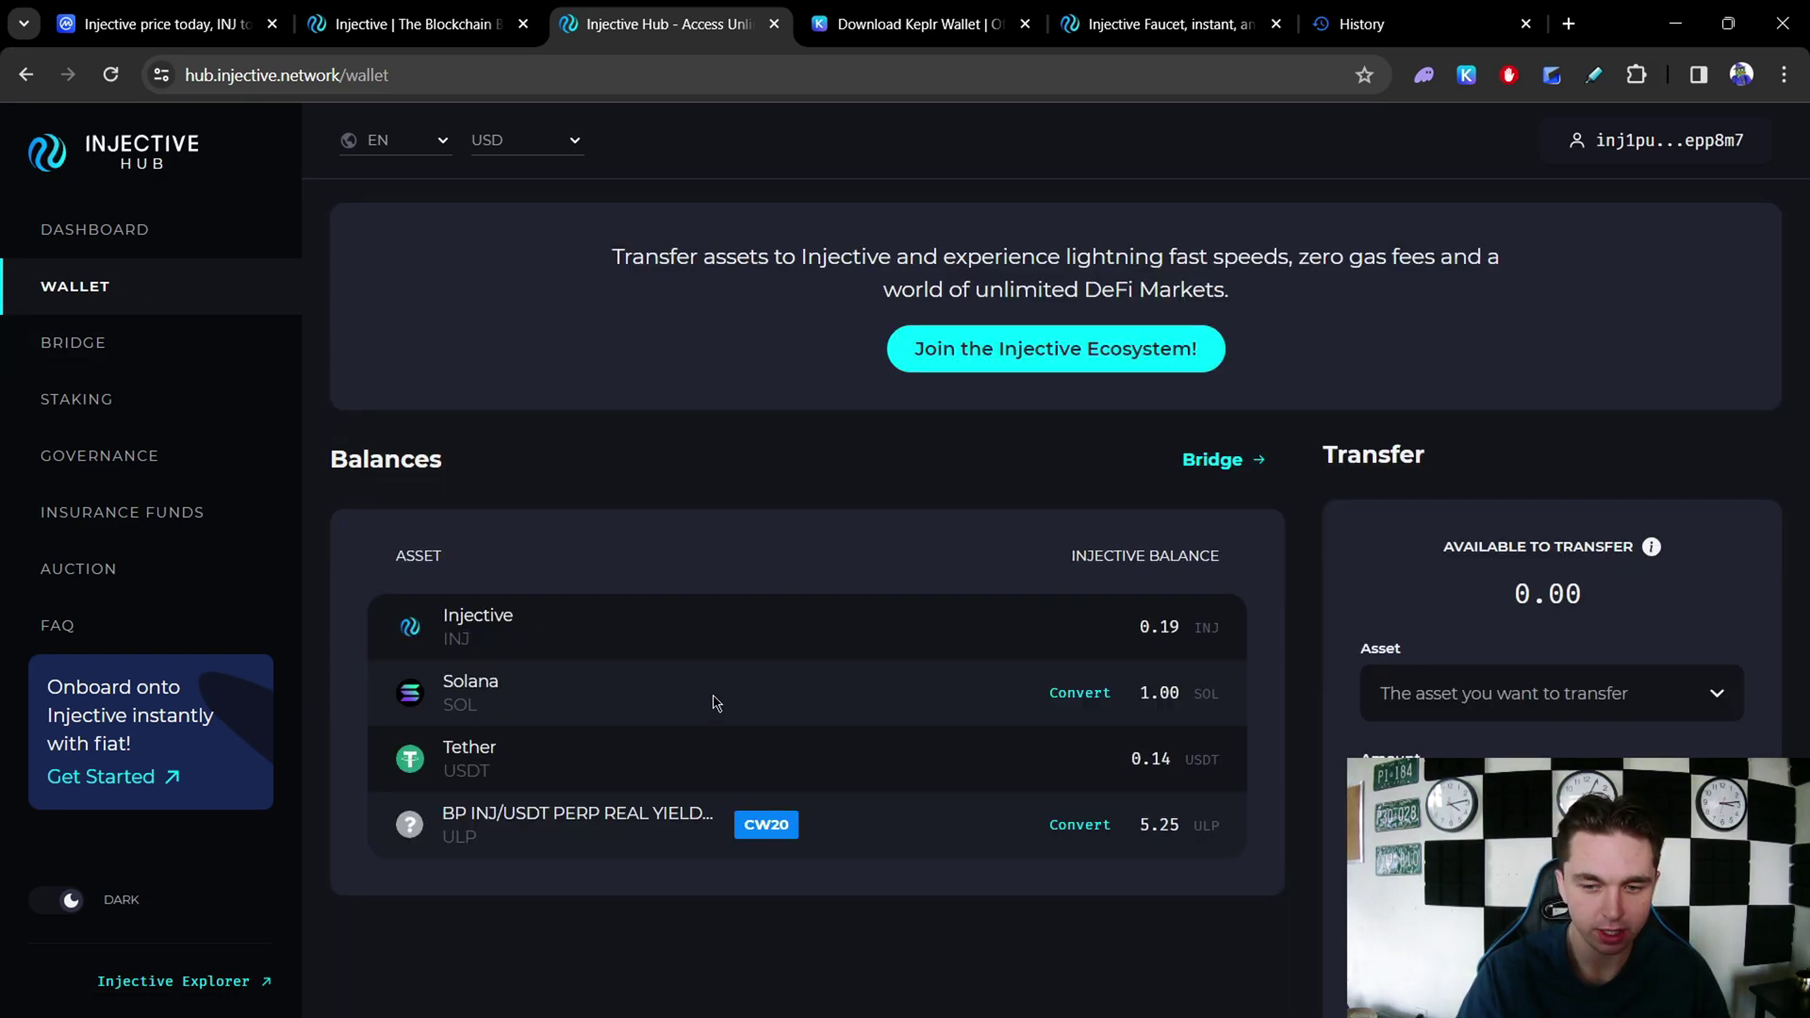
Step: Open the Solana balance's conversion on Helix and swap the maximum SOL amount for INJ
click(1087, 696)
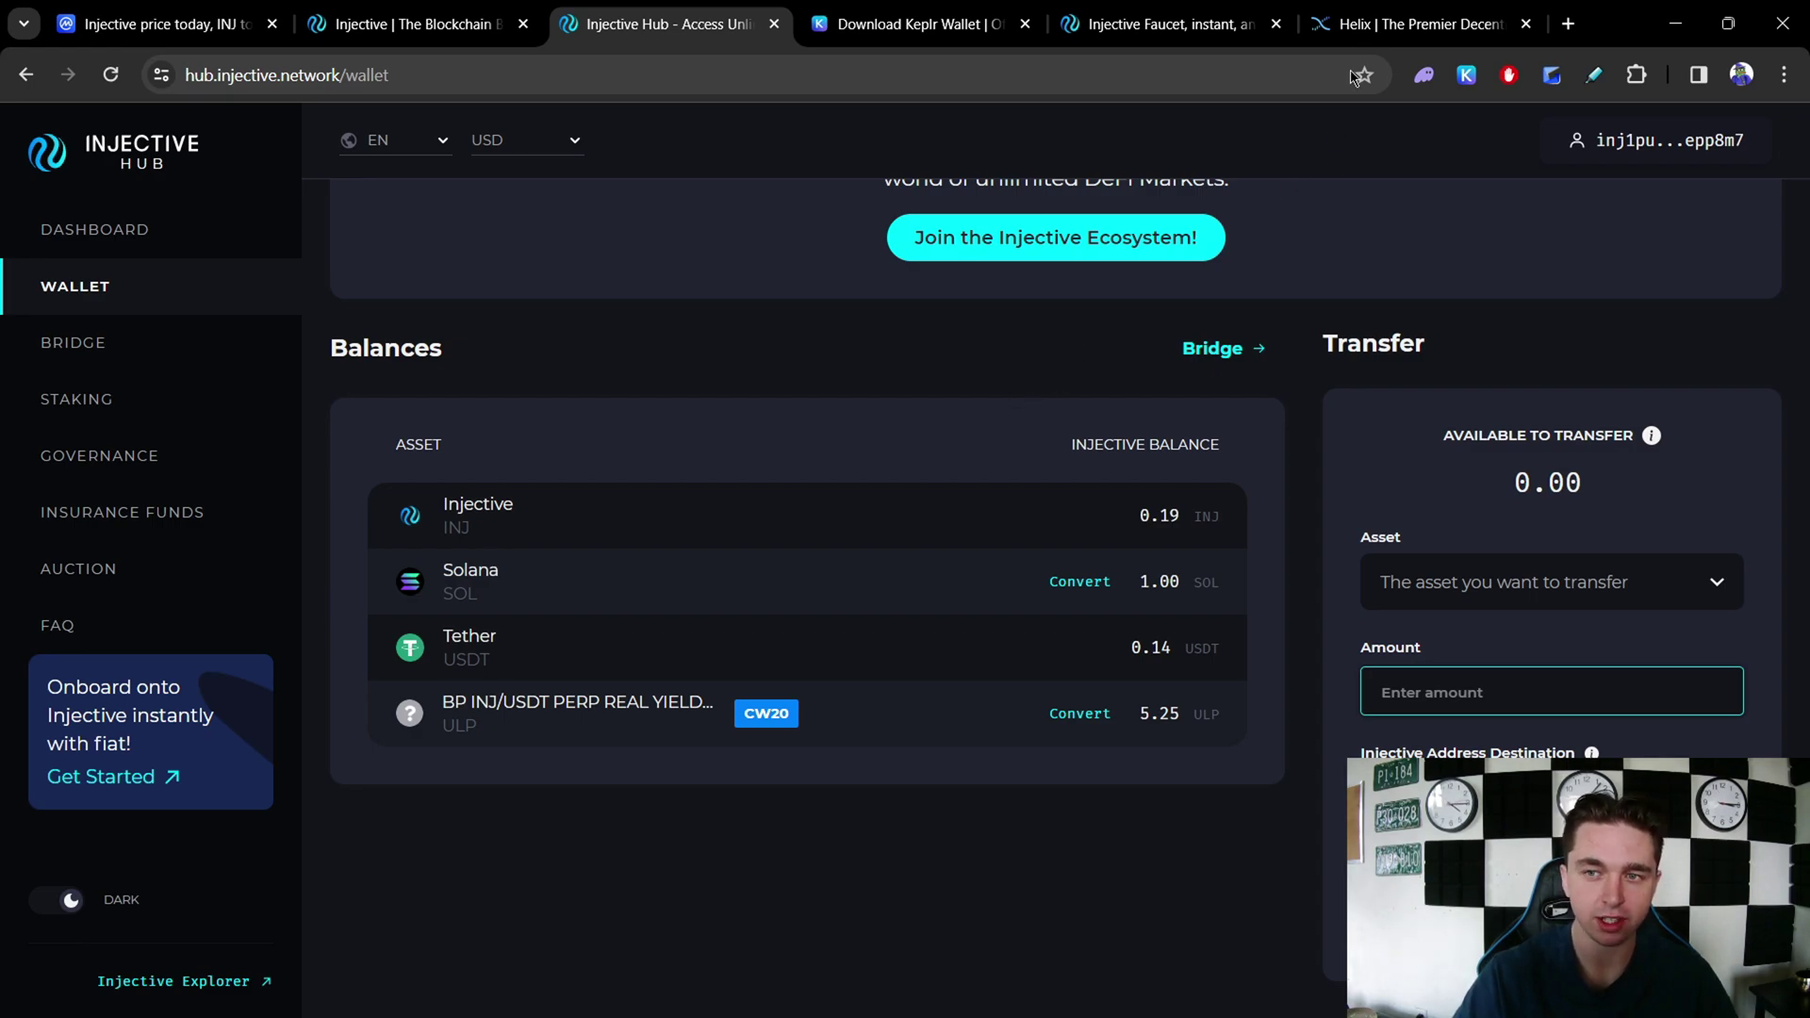
click(1373, 29)
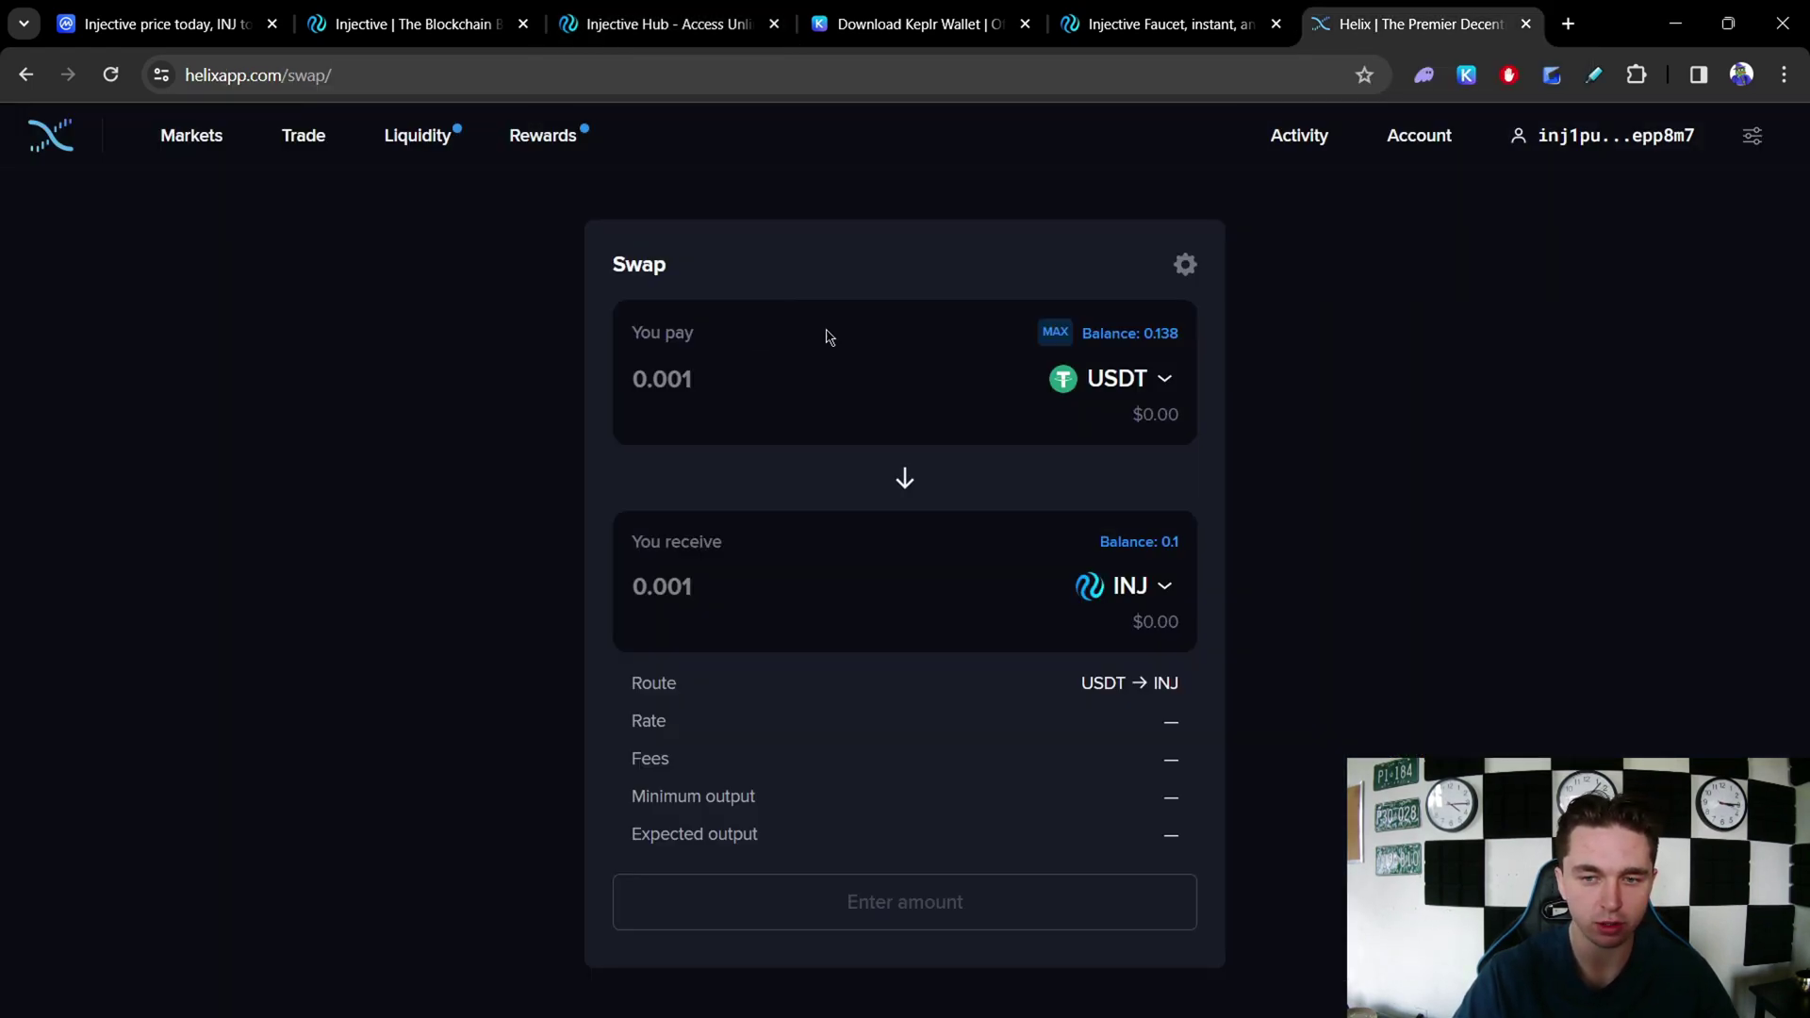
click(1111, 381)
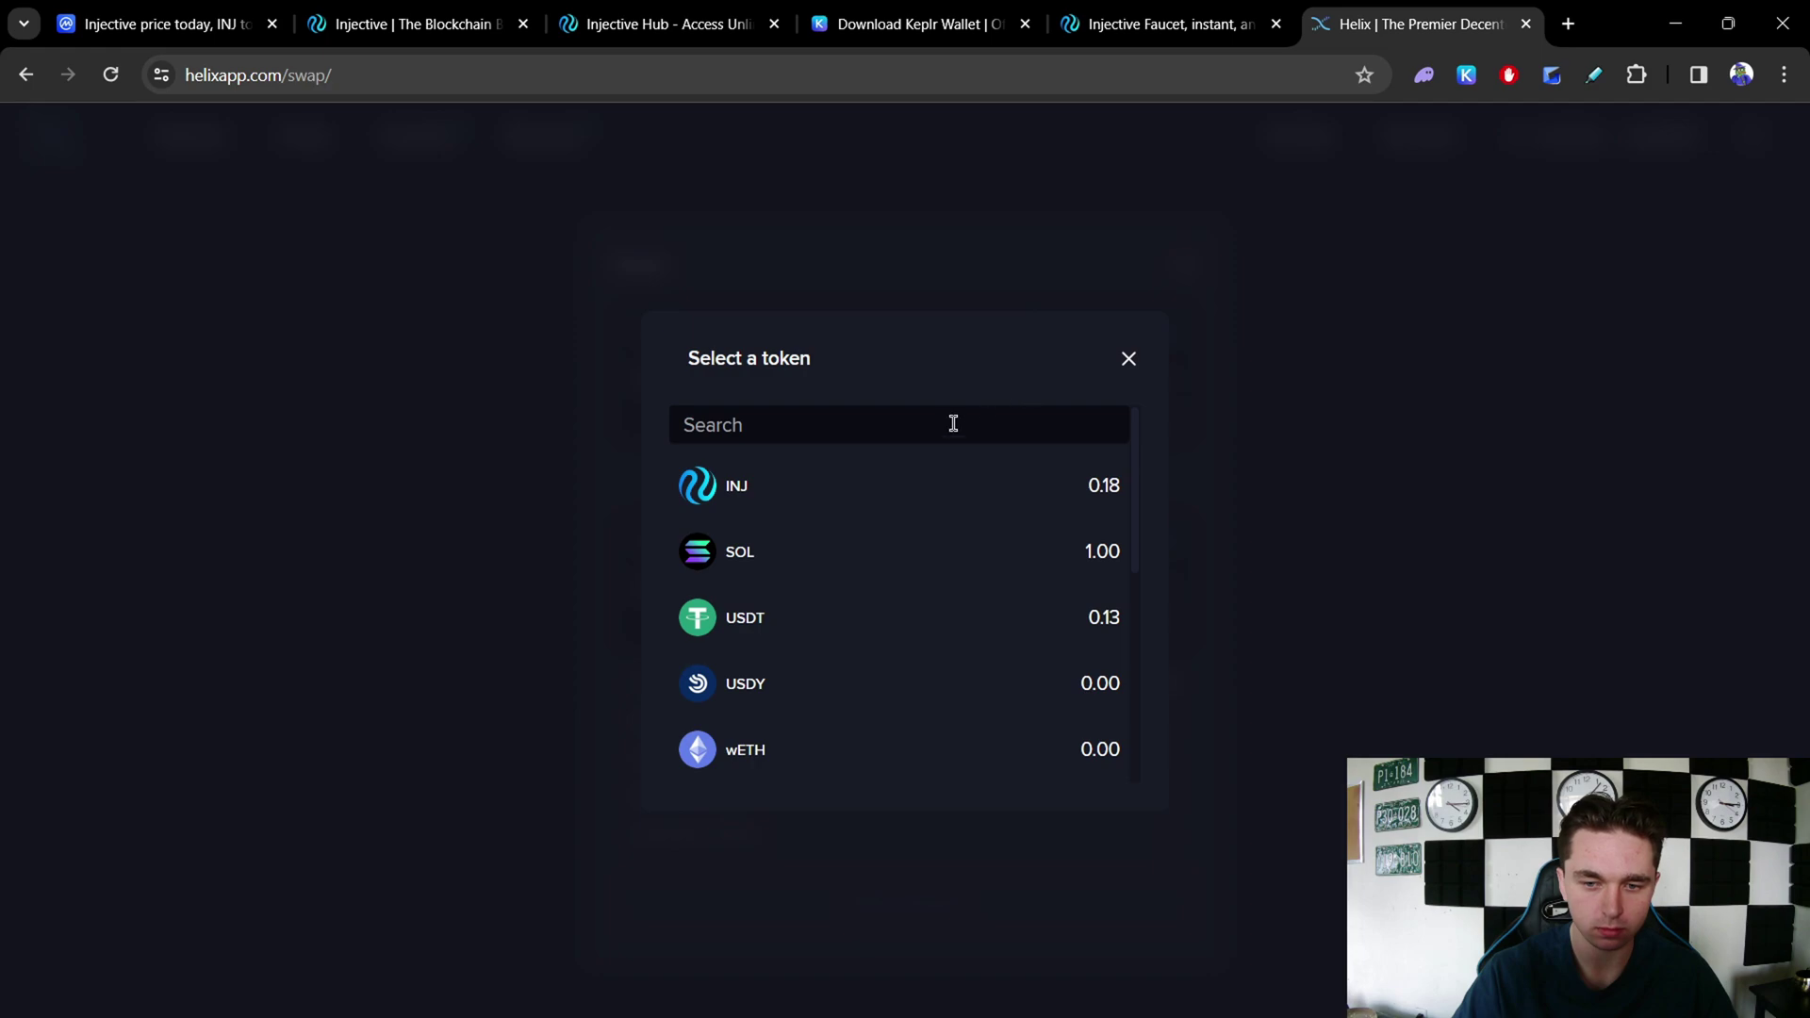
click(903, 550)
click(1098, 580)
click(751, 488)
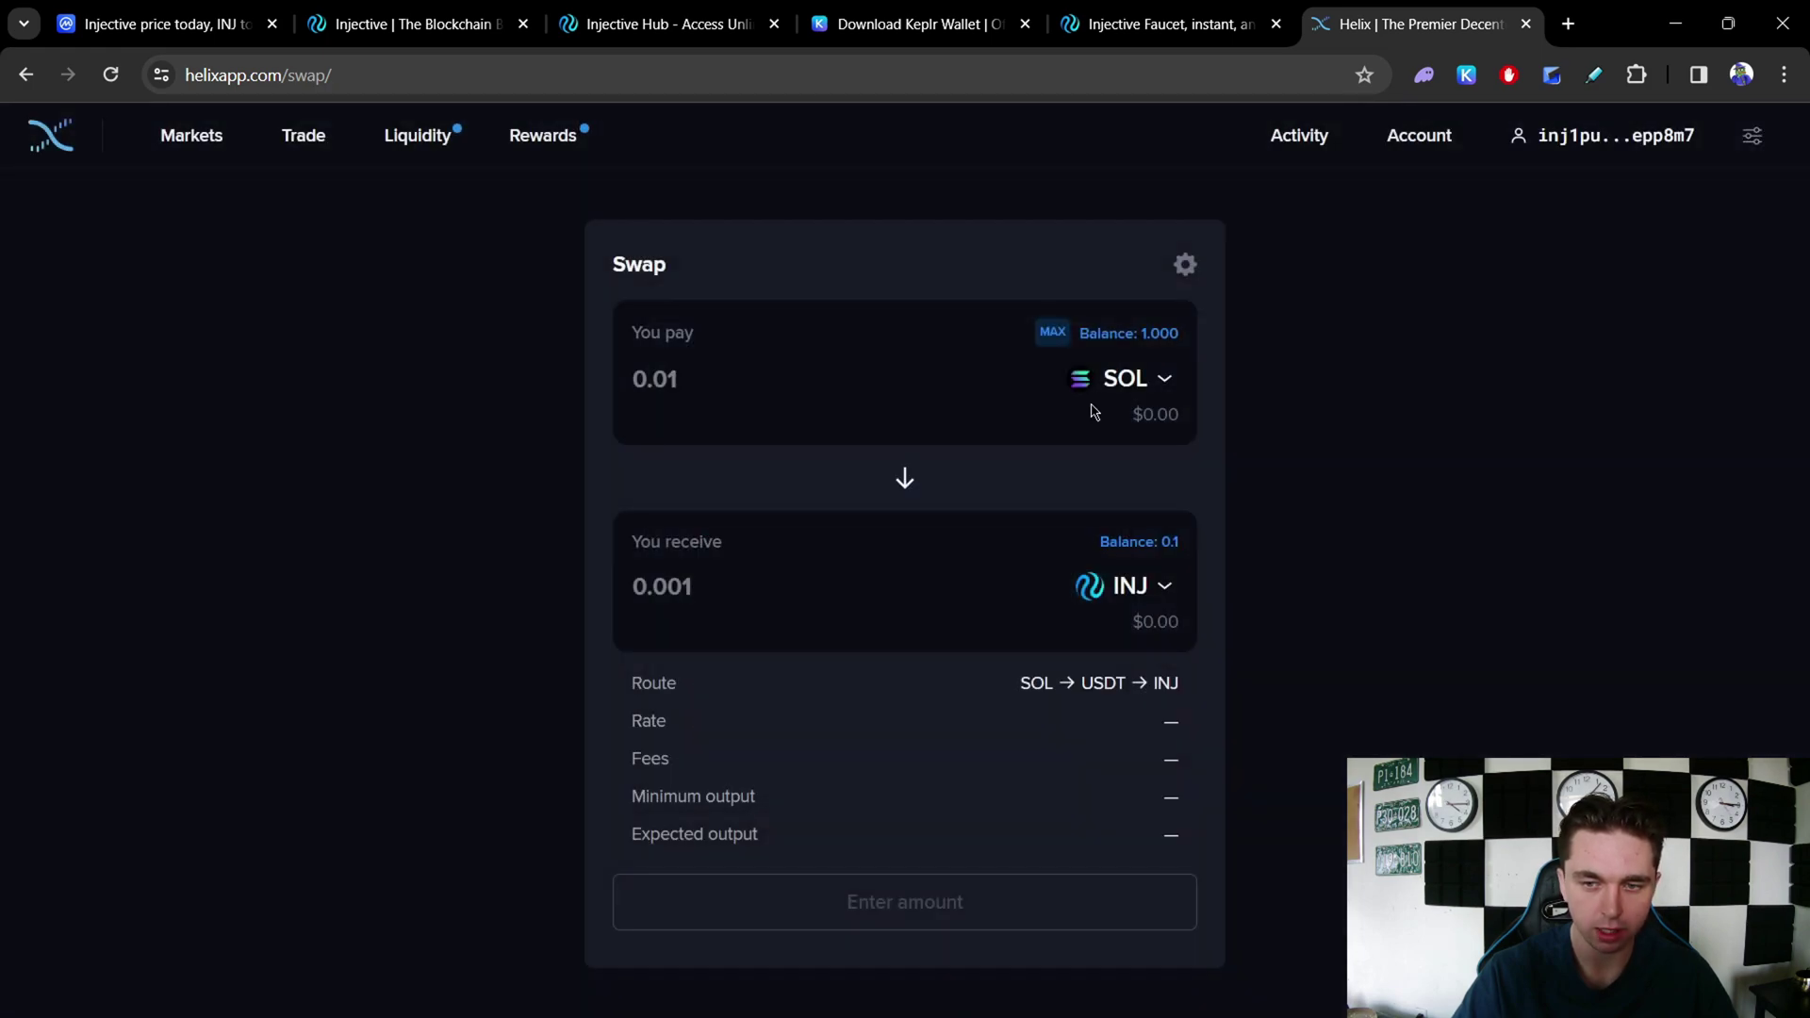
click(1050, 333)
click(904, 906)
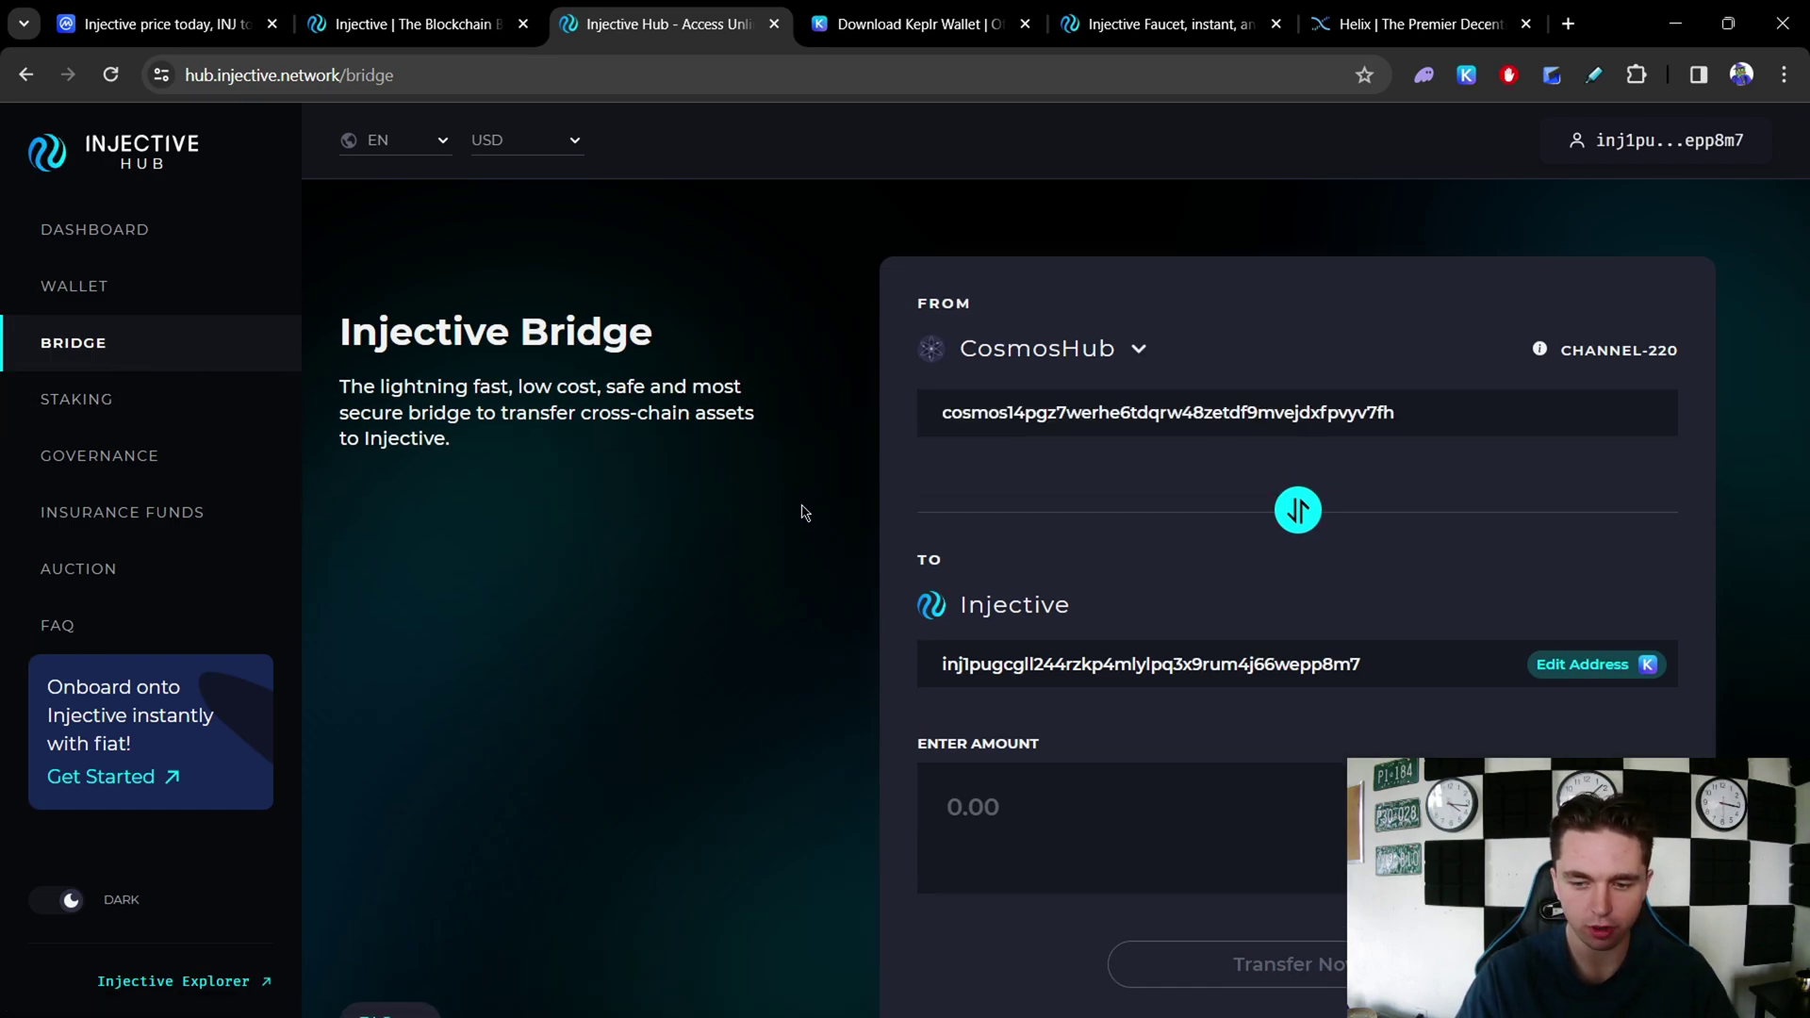
Step: Open the bridge page's fund redemption form and set its origin network to Solana
scroll(801, 513, down, 5)
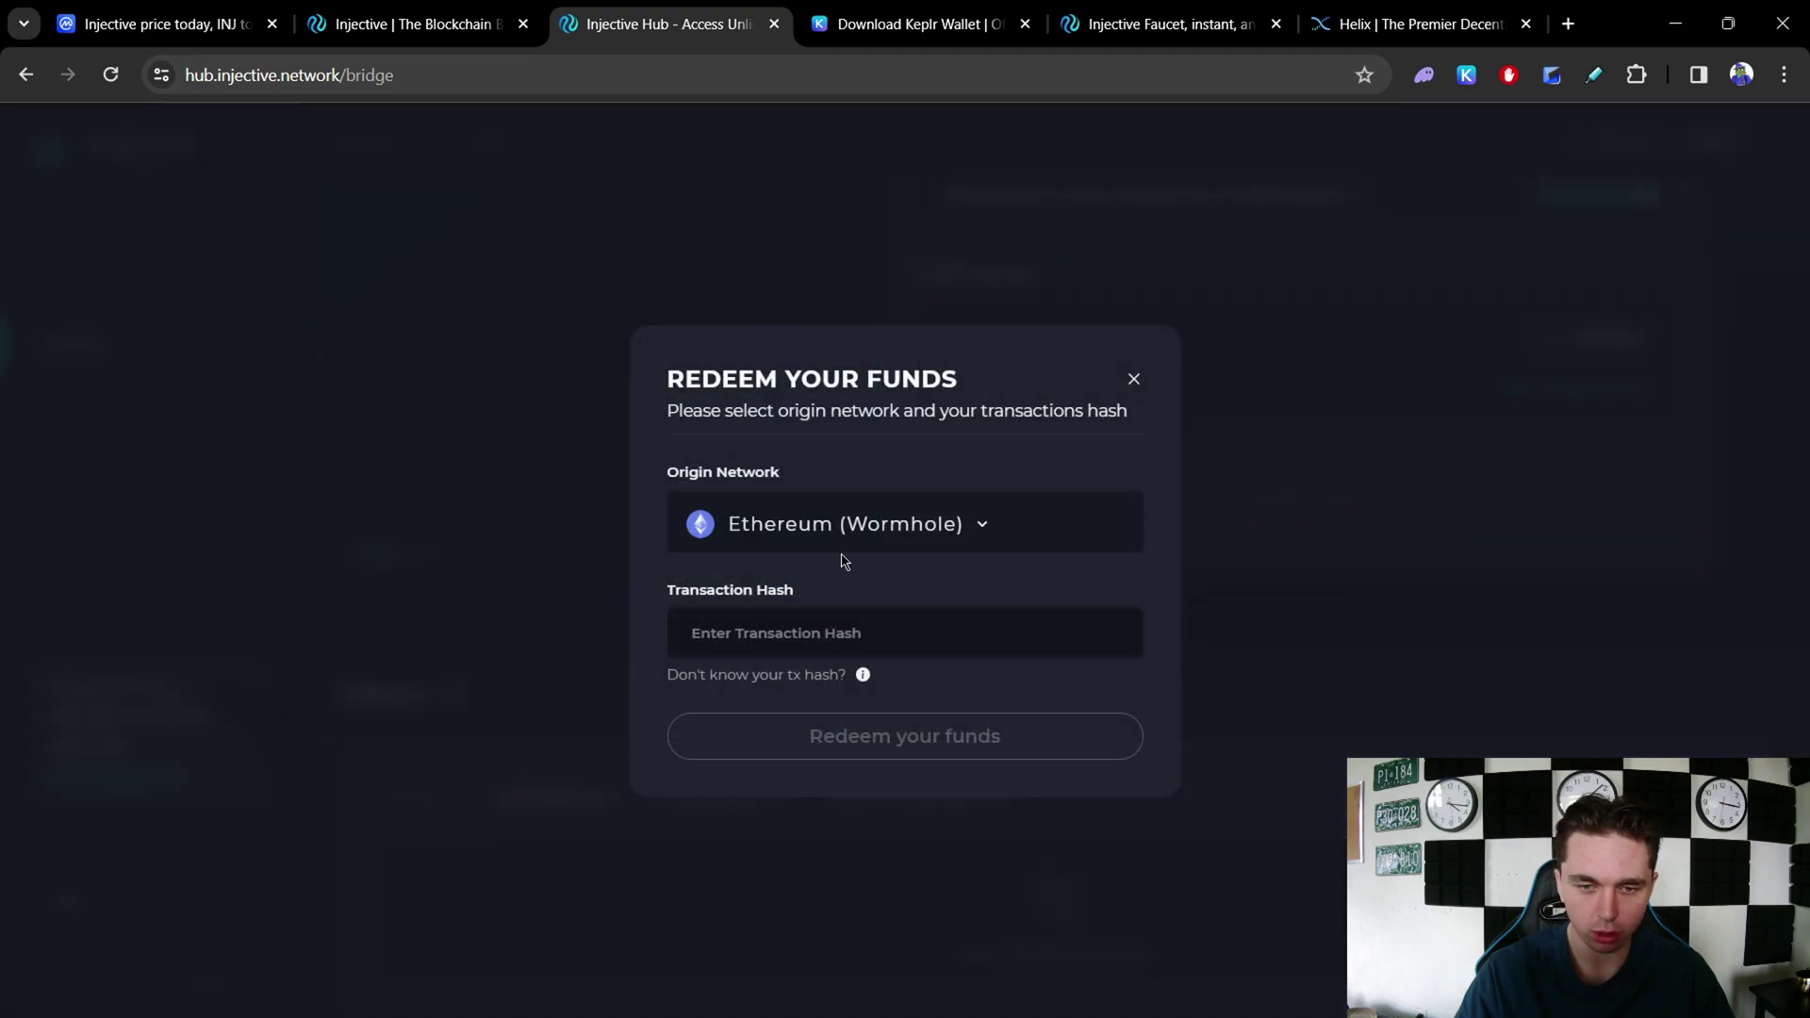
click(842, 526)
click(809, 679)
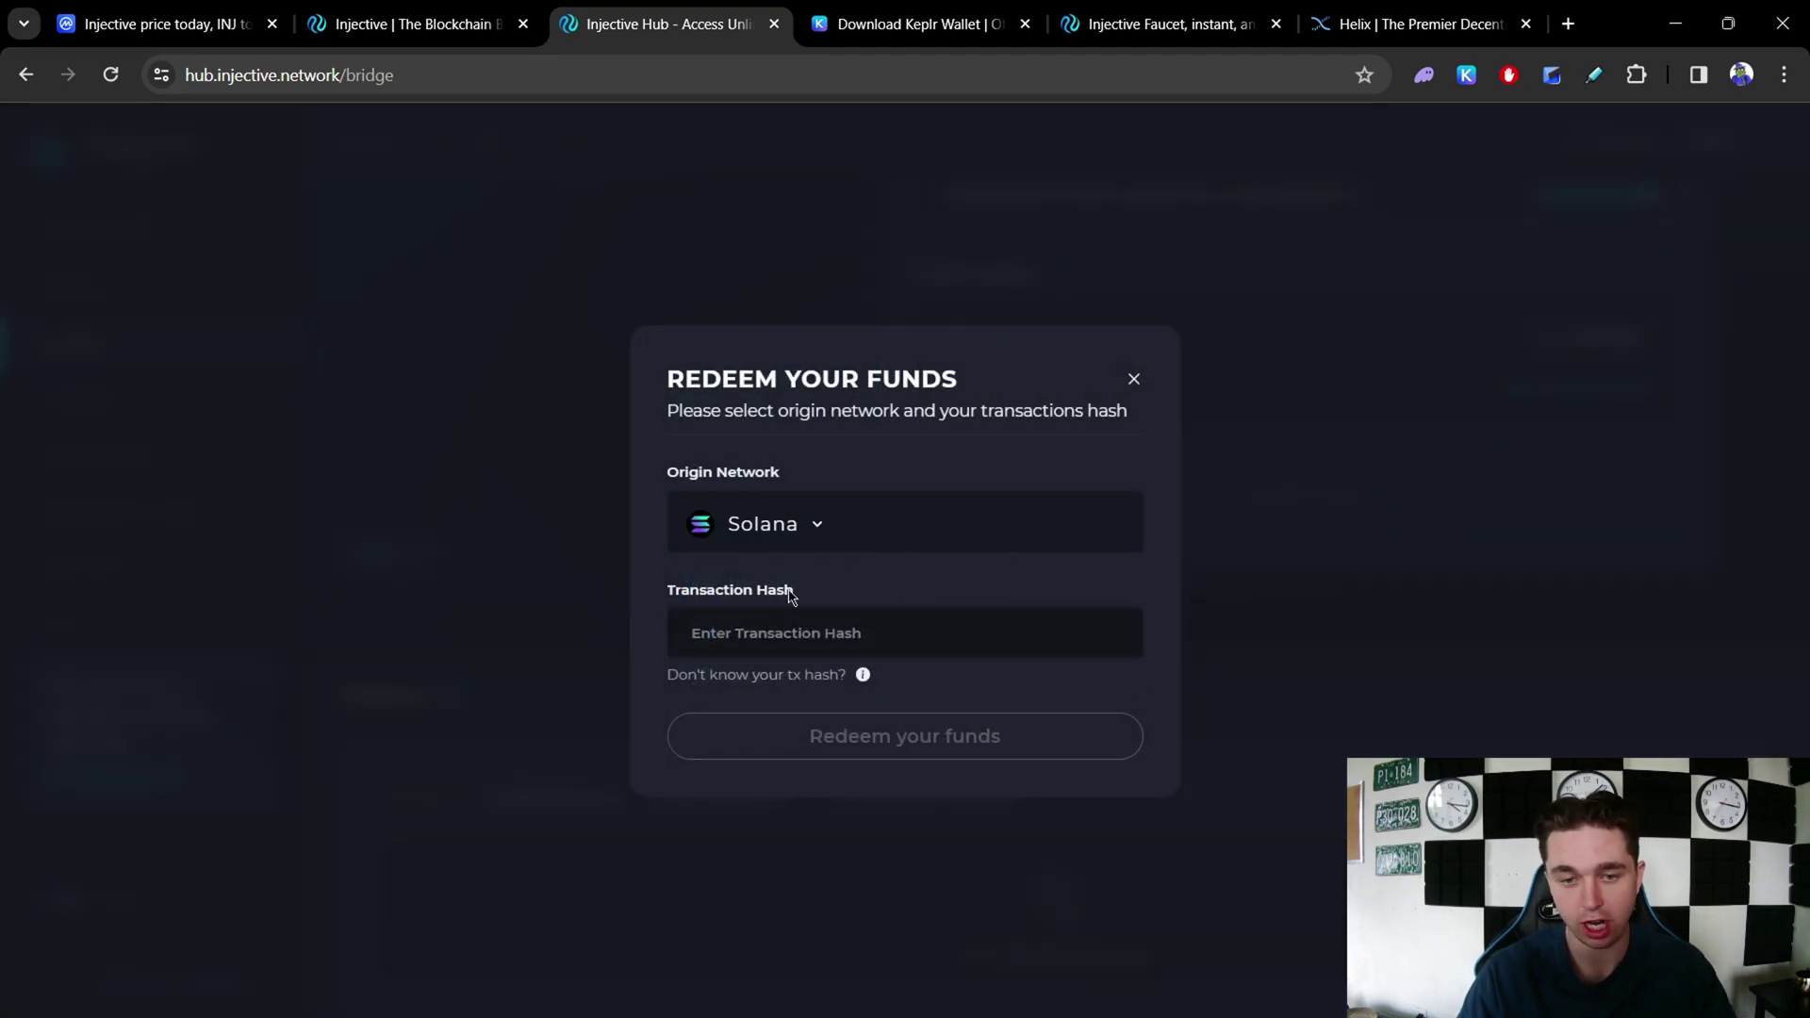
click(723, 638)
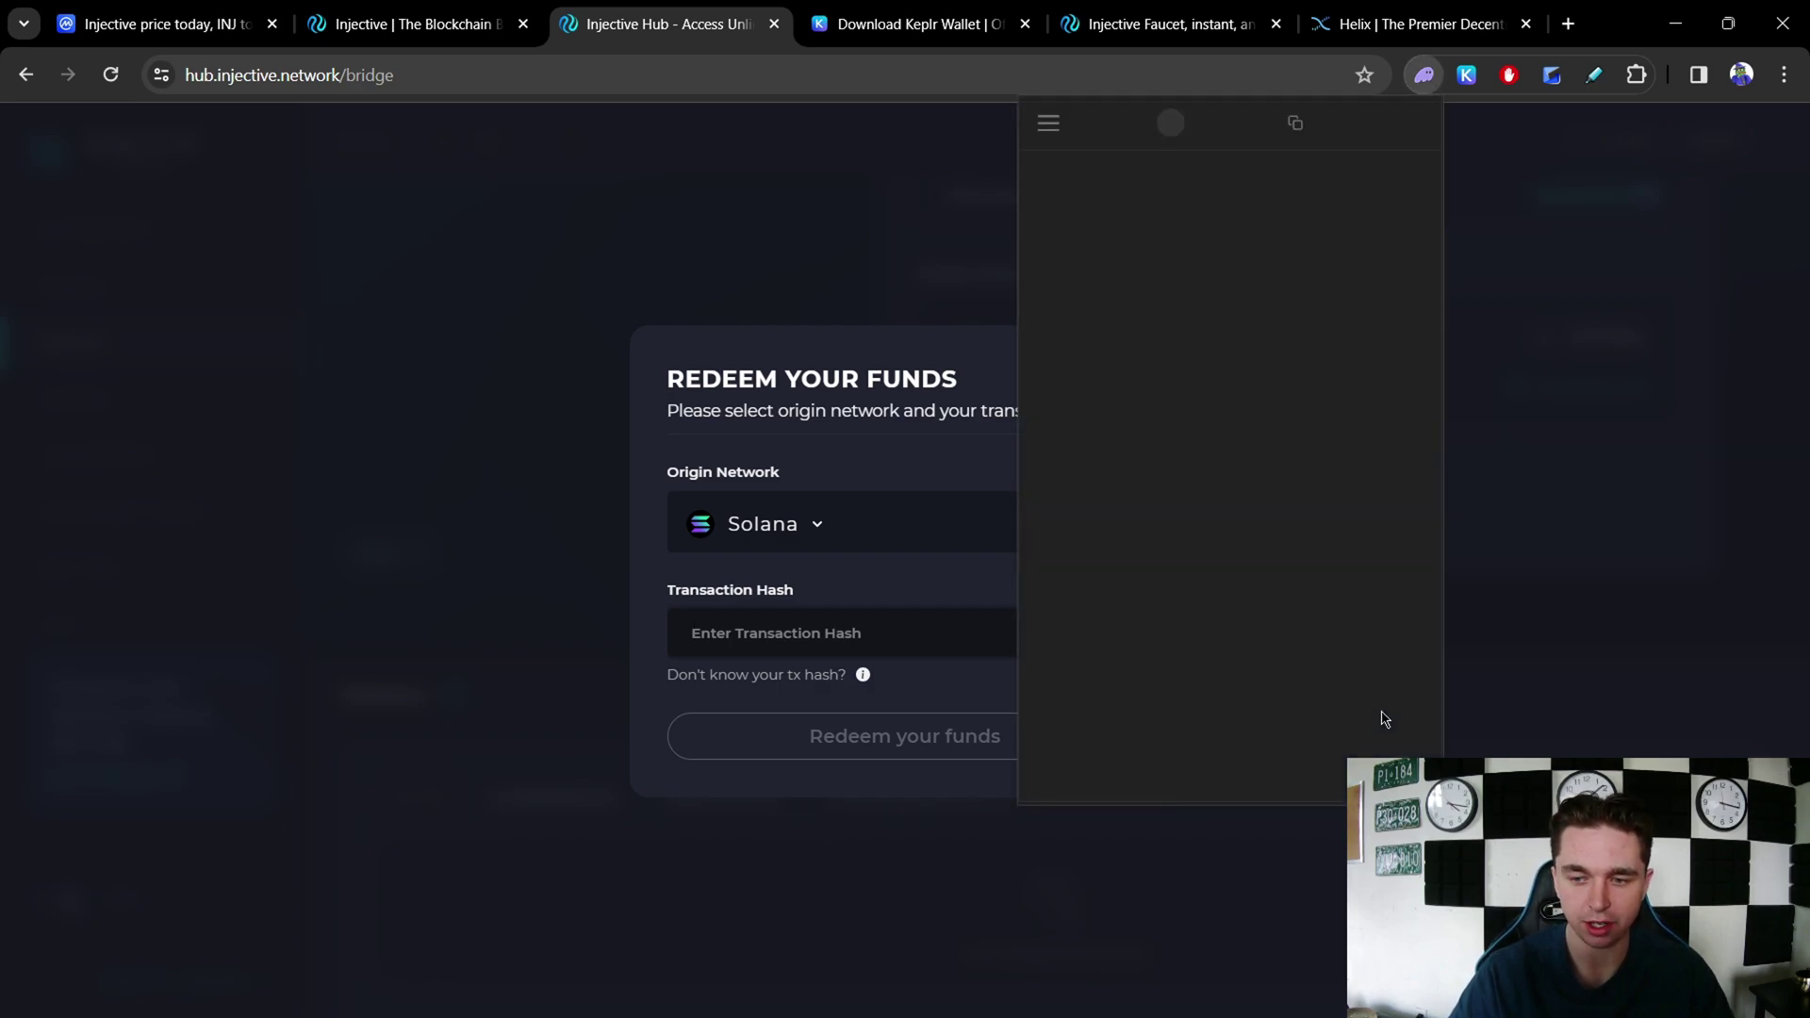
Step: Open the latest app interaction from Phantom's recent activity on Solscan and copy its transaction signature
click(1309, 766)
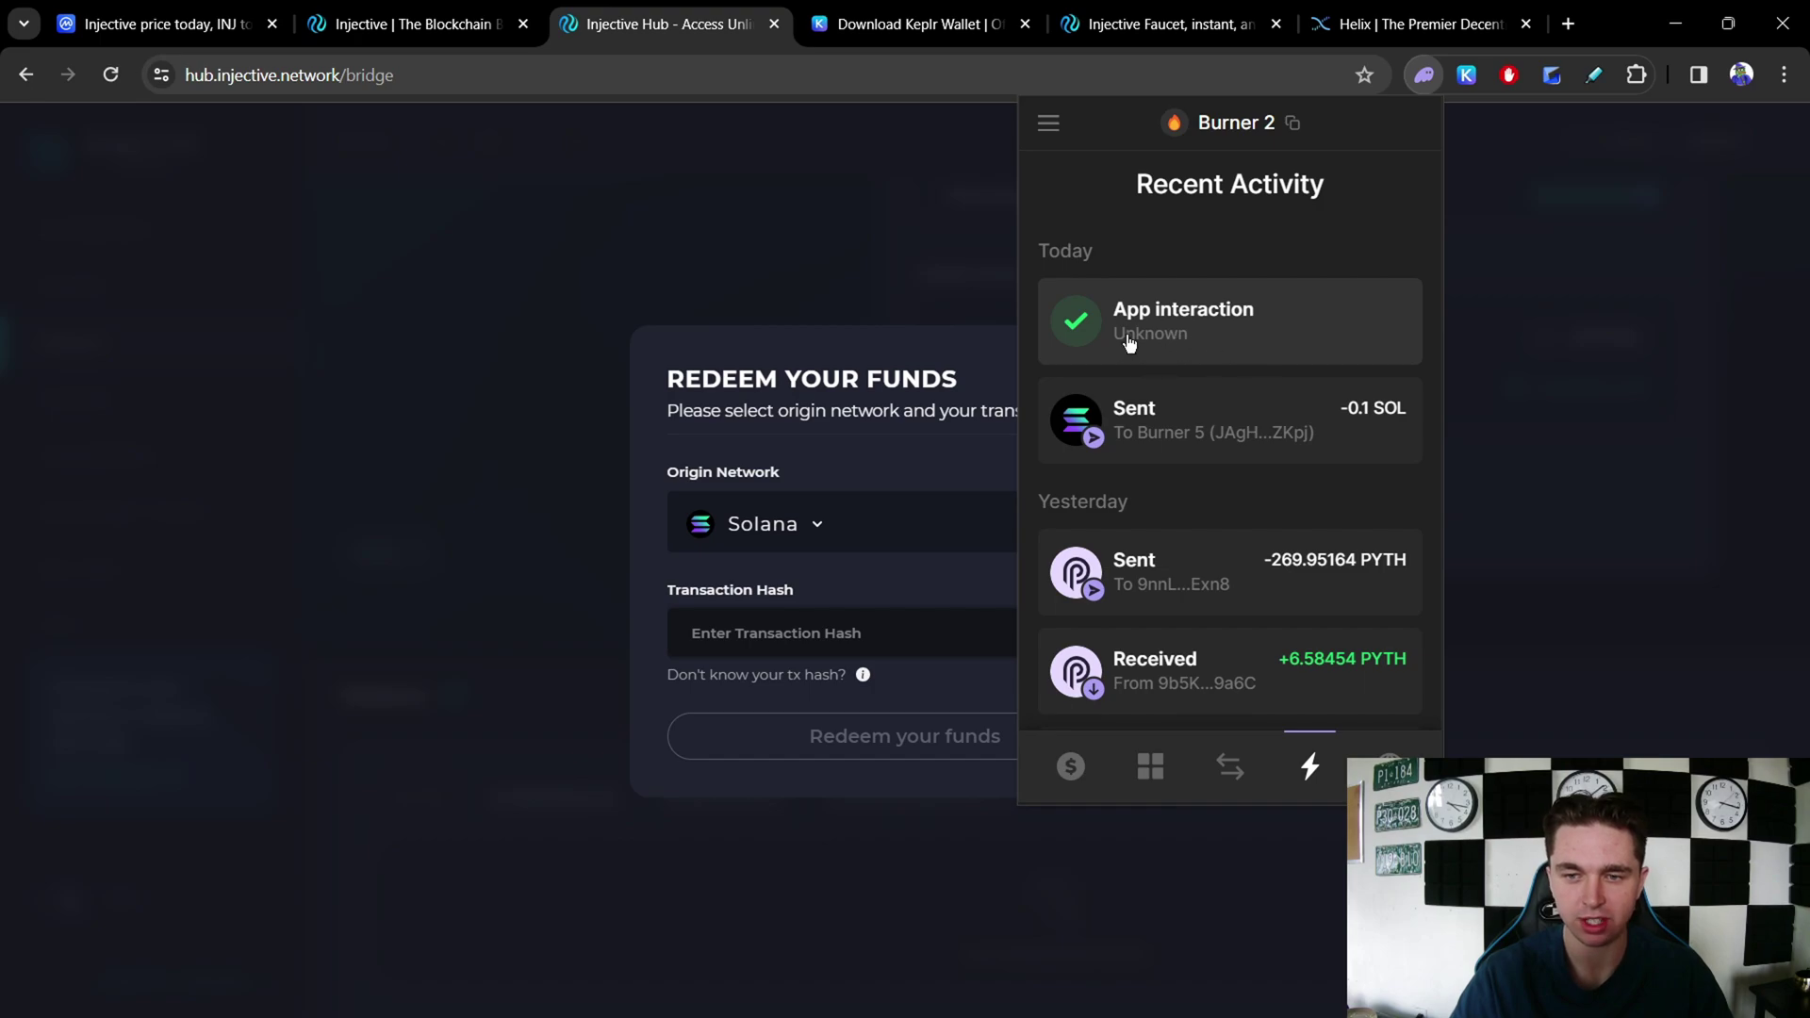
click(1204, 338)
click(1231, 609)
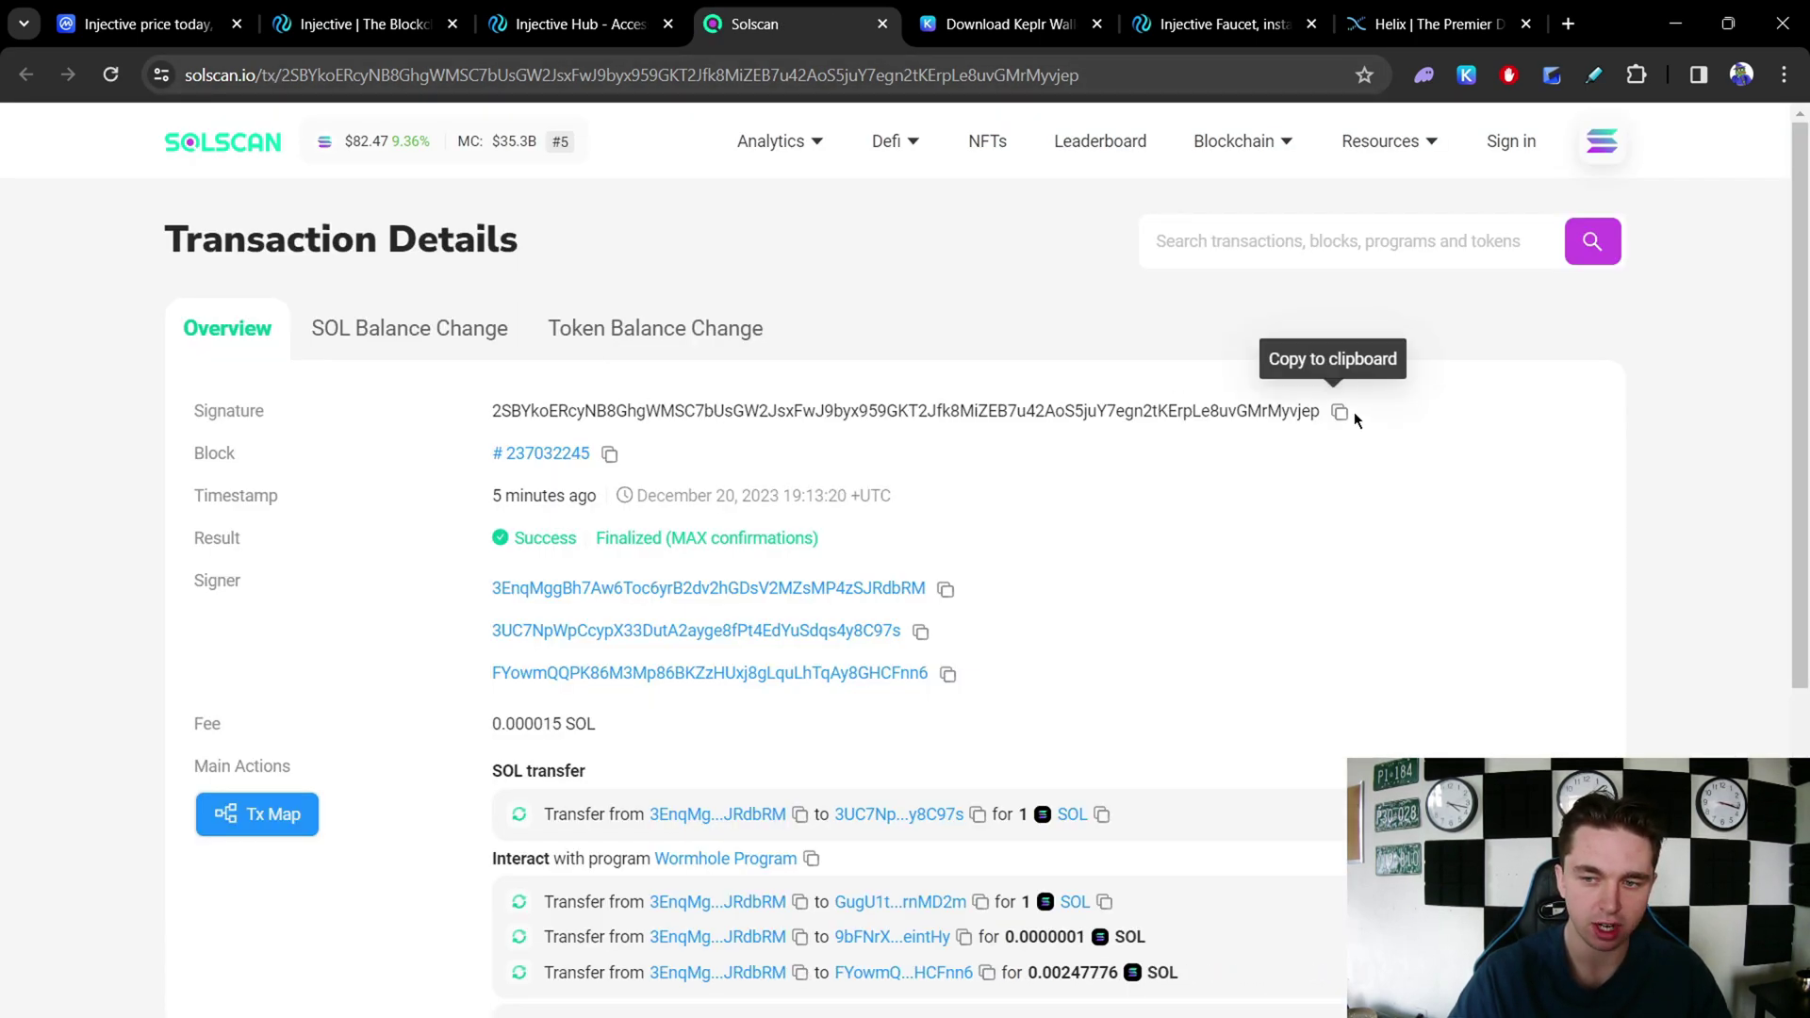
click(1339, 412)
Step: Paste the copied transaction hash into the redemption form, submit the redemption and return to the CoinMarketCap Injective page
click(575, 24)
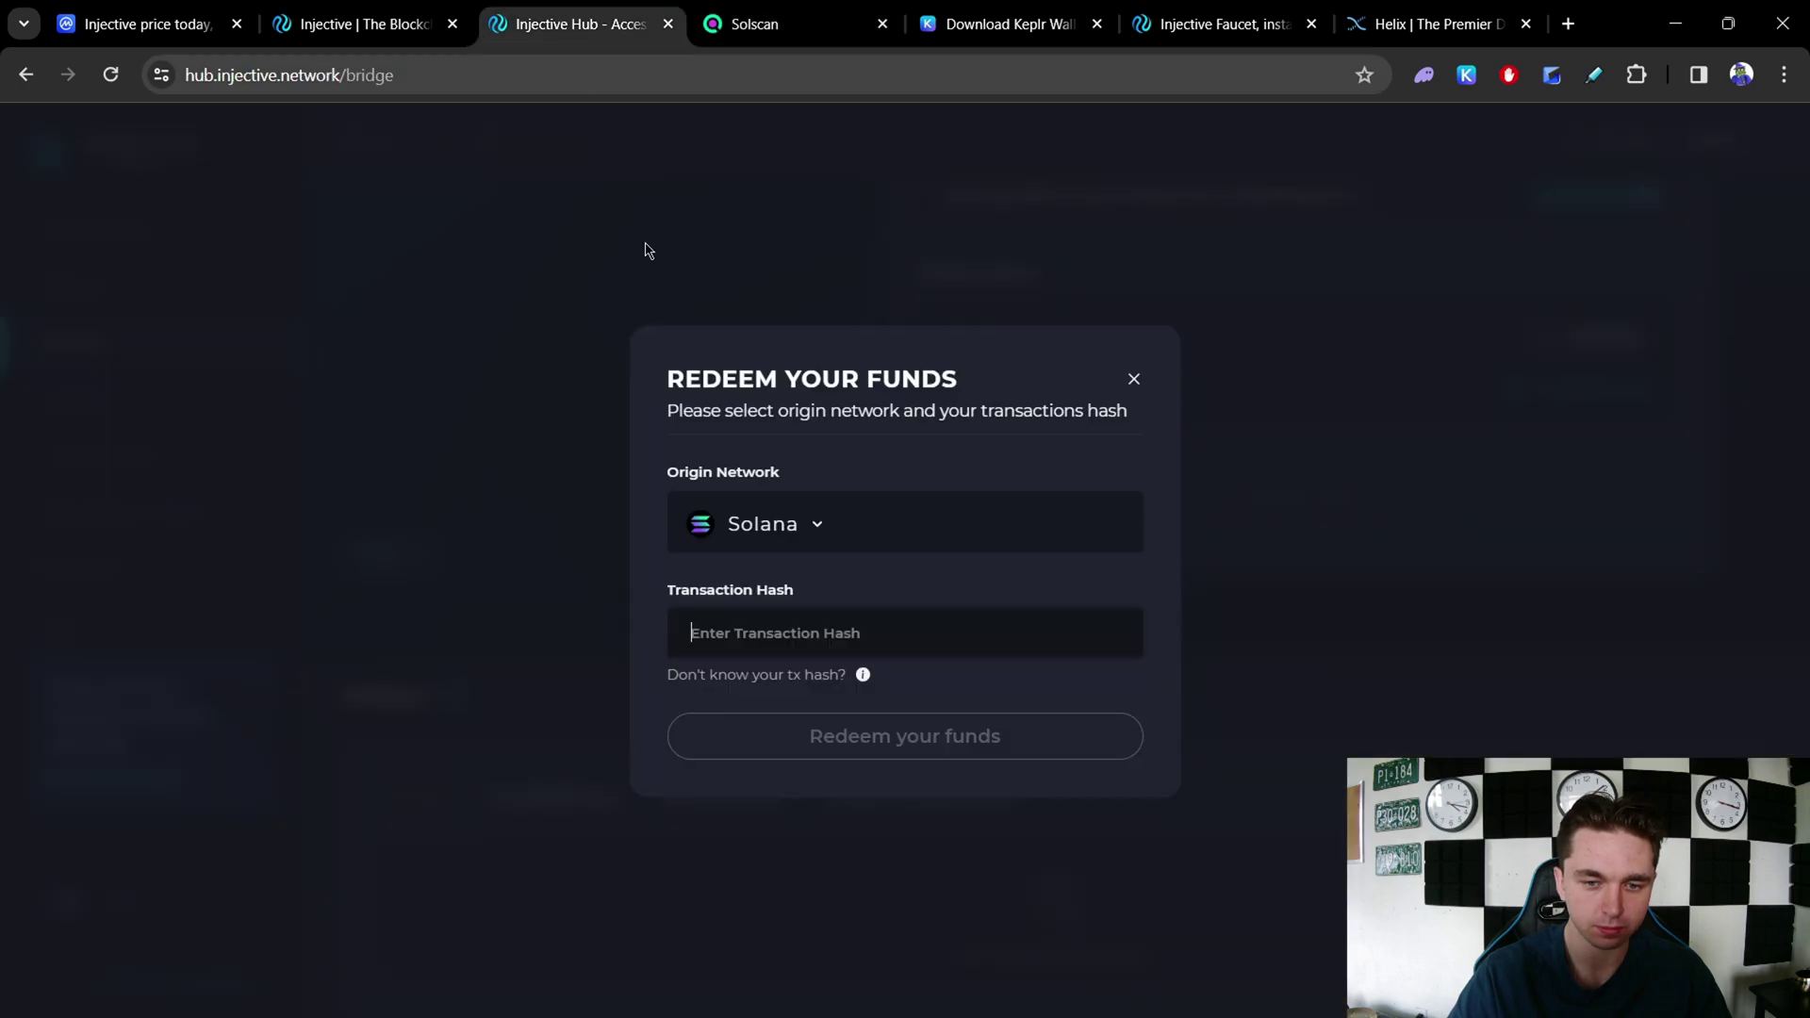
key(ctrl+v)
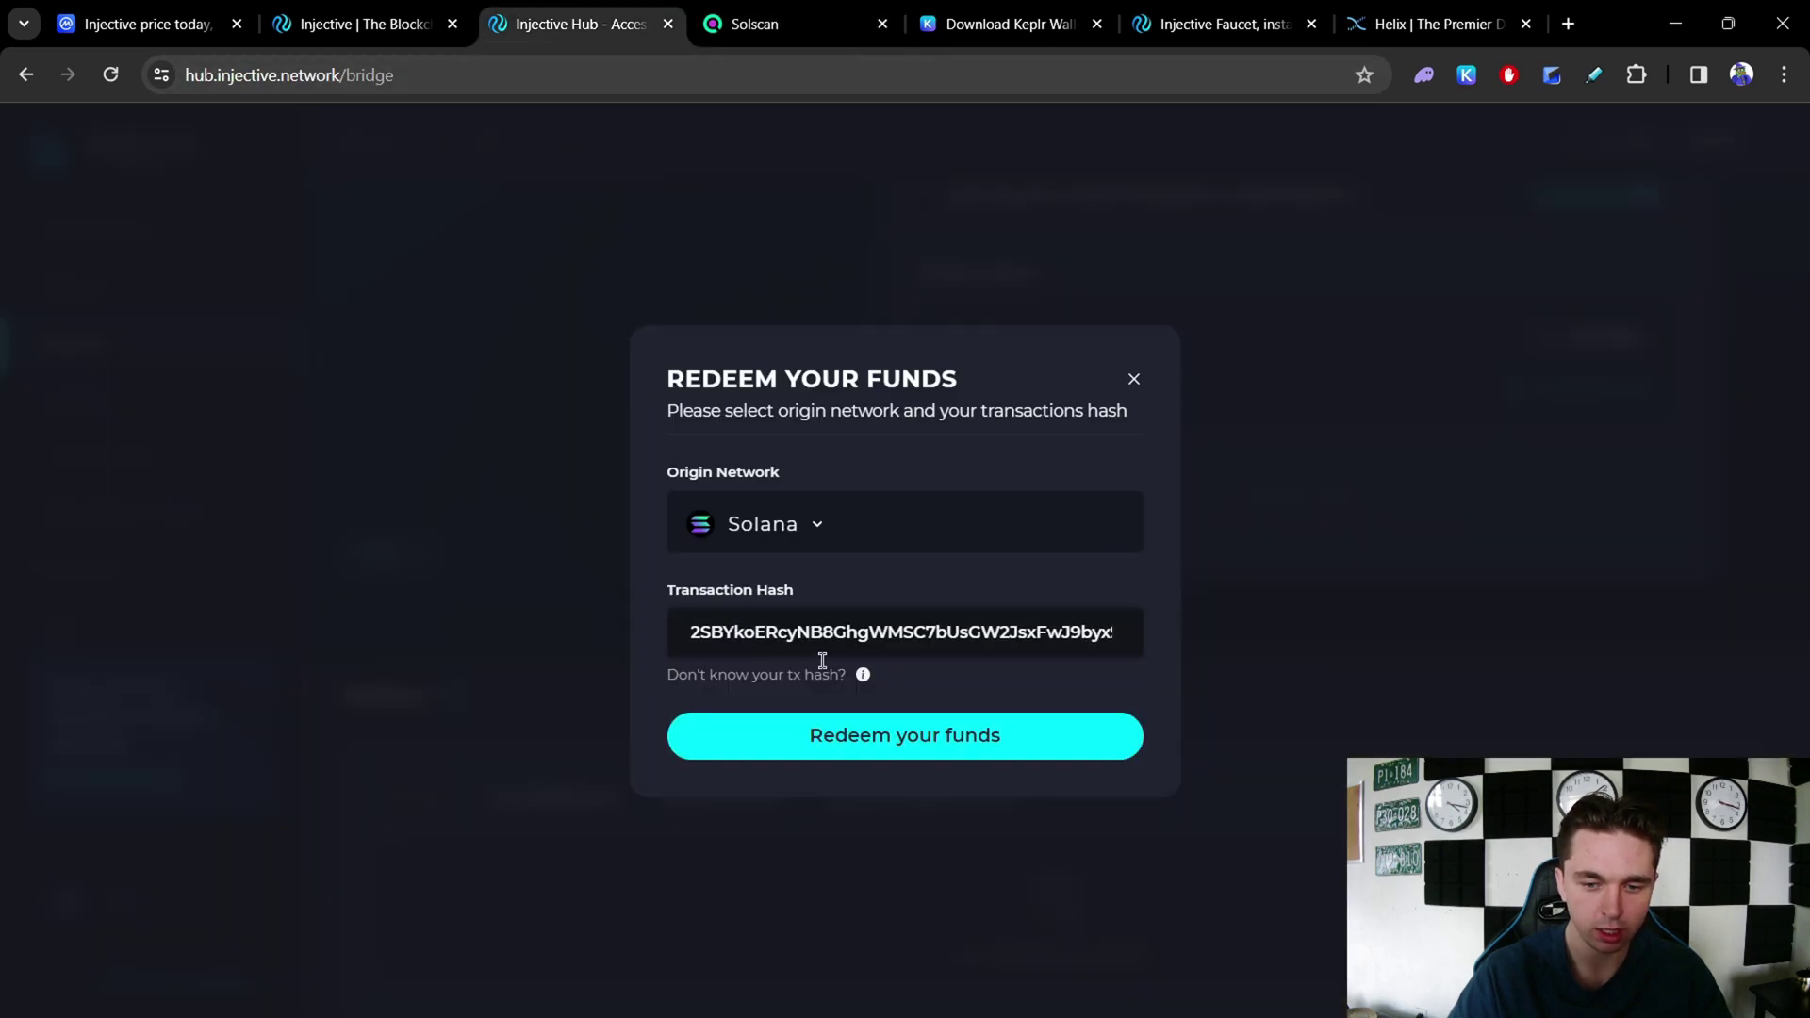
click(868, 742)
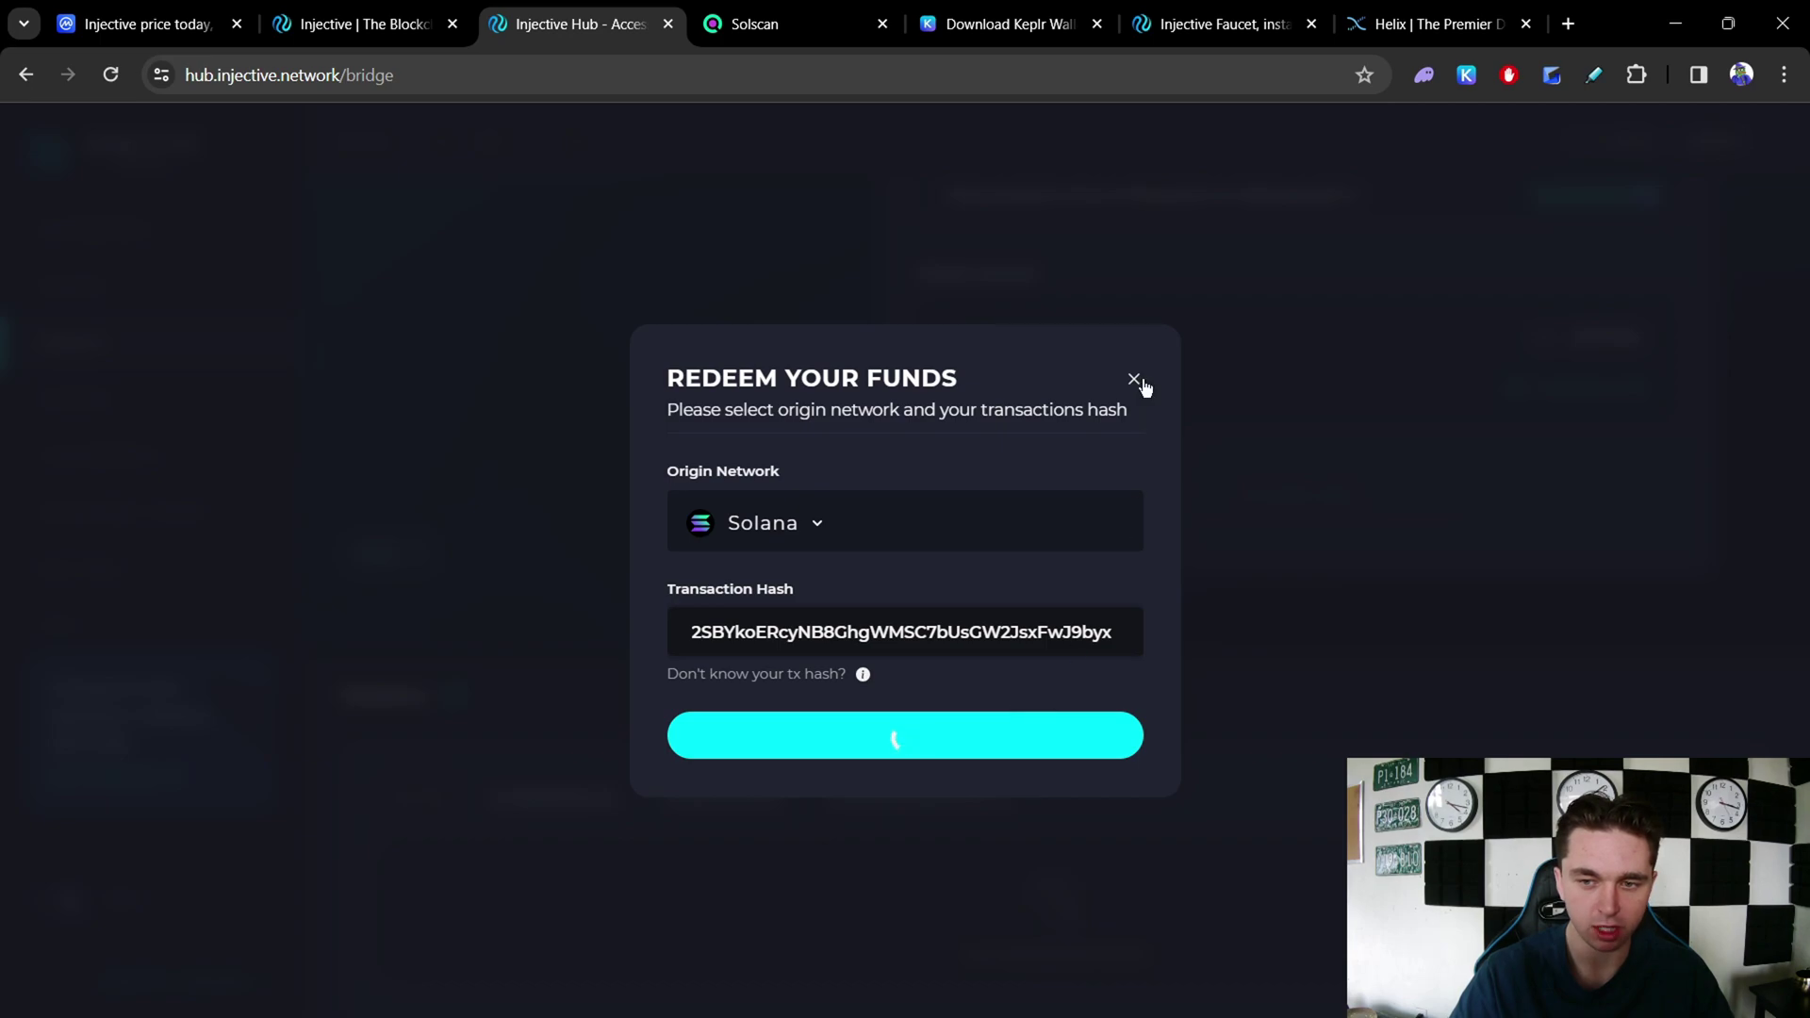
key(ctrl+1)
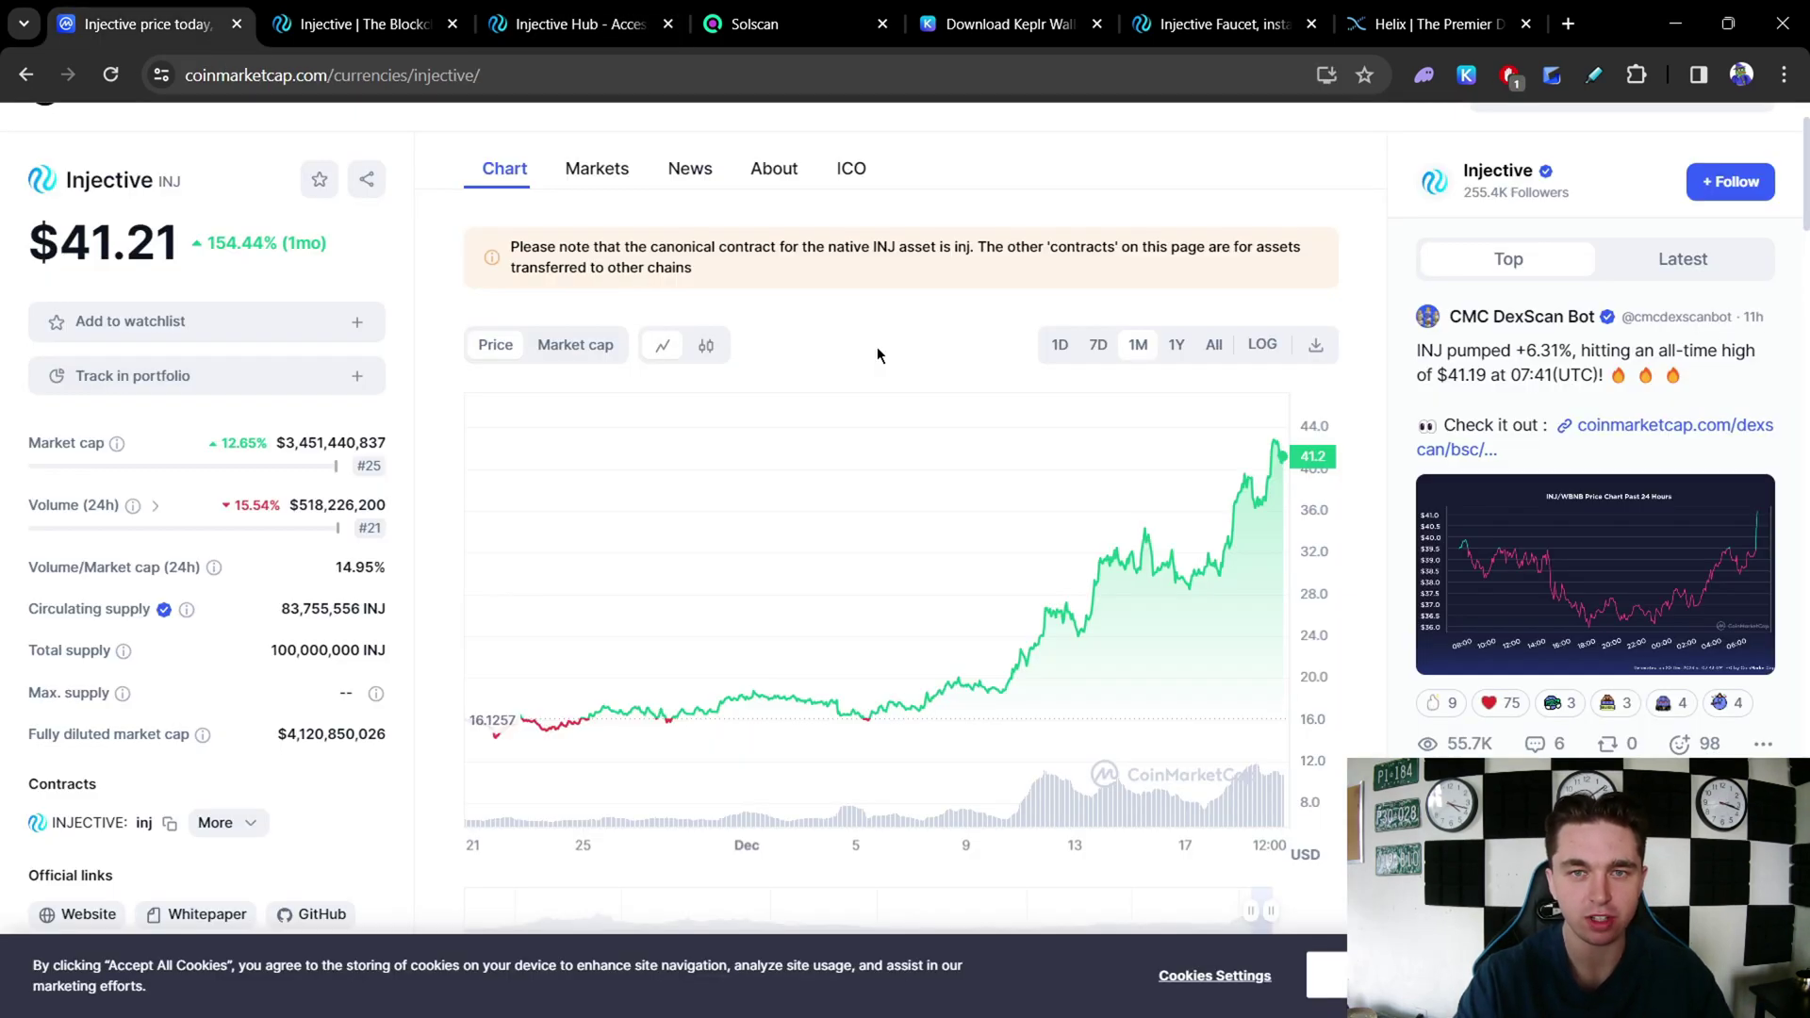